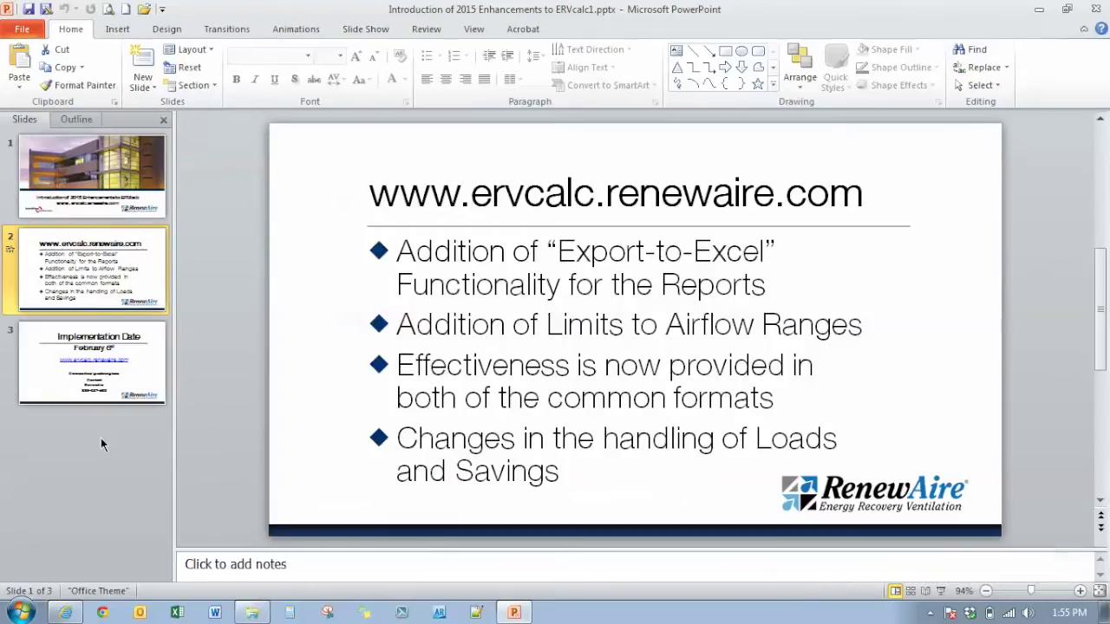
# Bring the ERVCalc login page in Internet Explorer to the front.
pyautogui.click(59, 615)
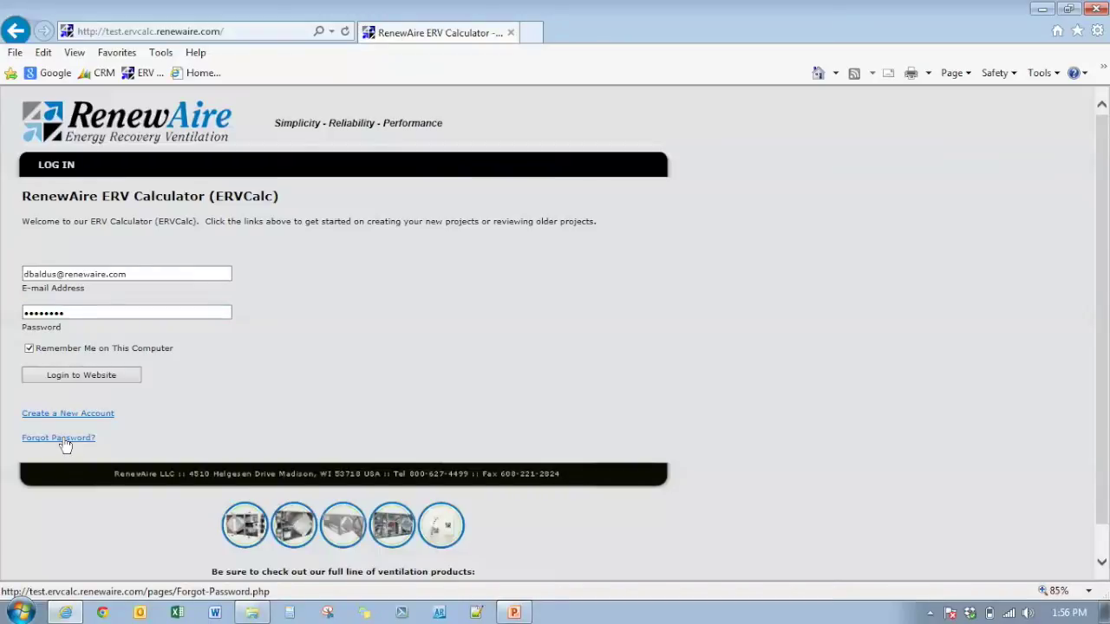
# Log in to the calculator website and go to the saved projects list.
pyautogui.click(65, 377)
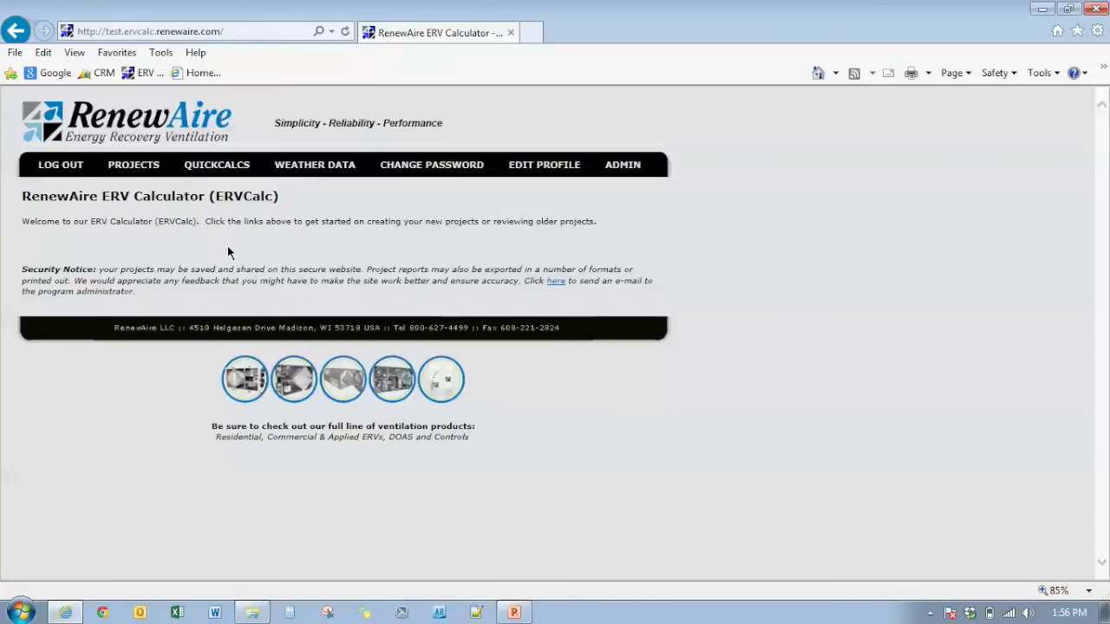
pyautogui.click(141, 167)
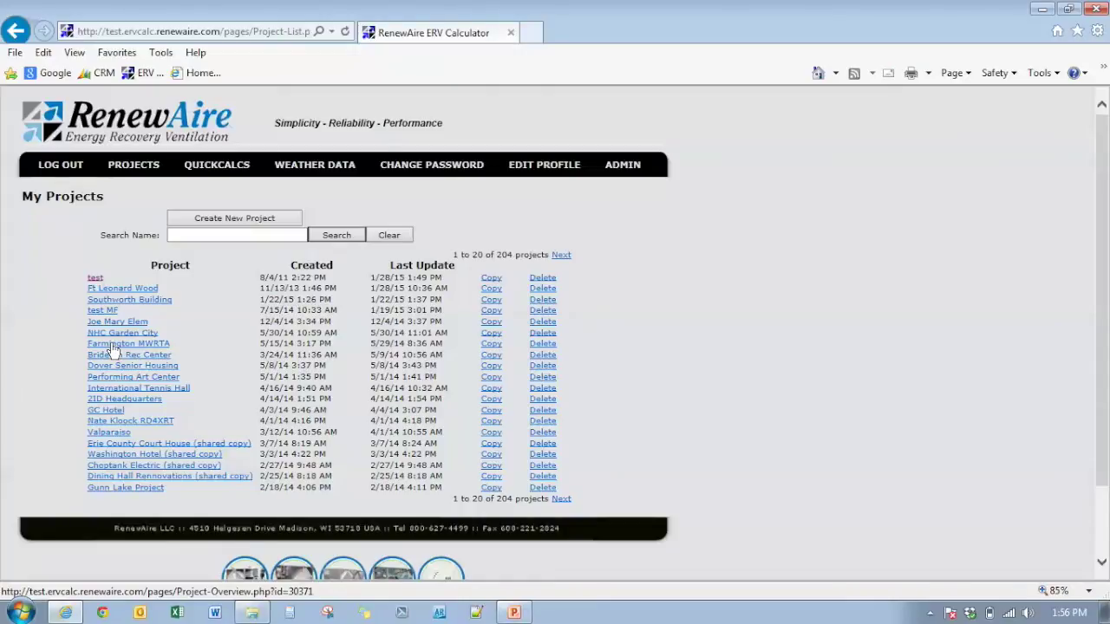
# Open the 'test' project's Units list and go into the ERV-21 schedule.
pyautogui.click(98, 280)
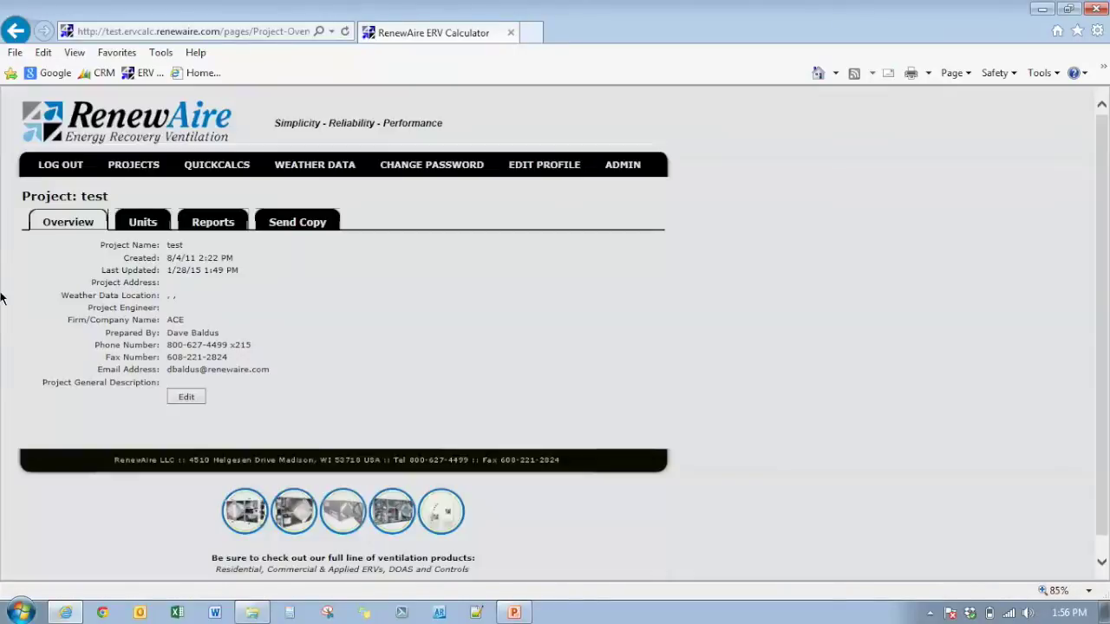
pyautogui.click(143, 226)
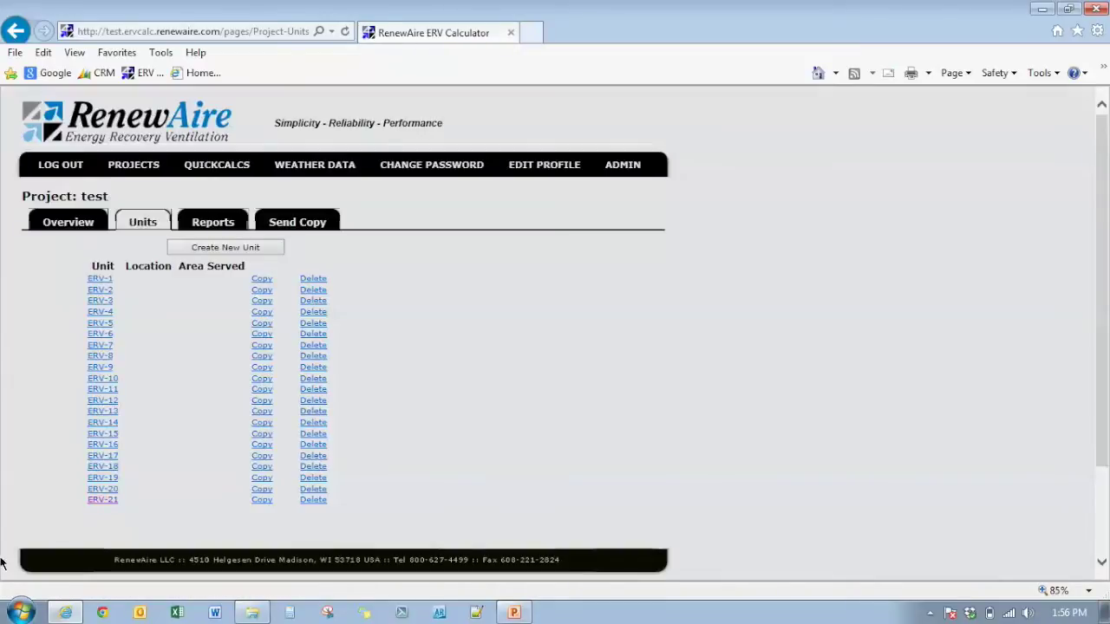
pyautogui.click(92, 503)
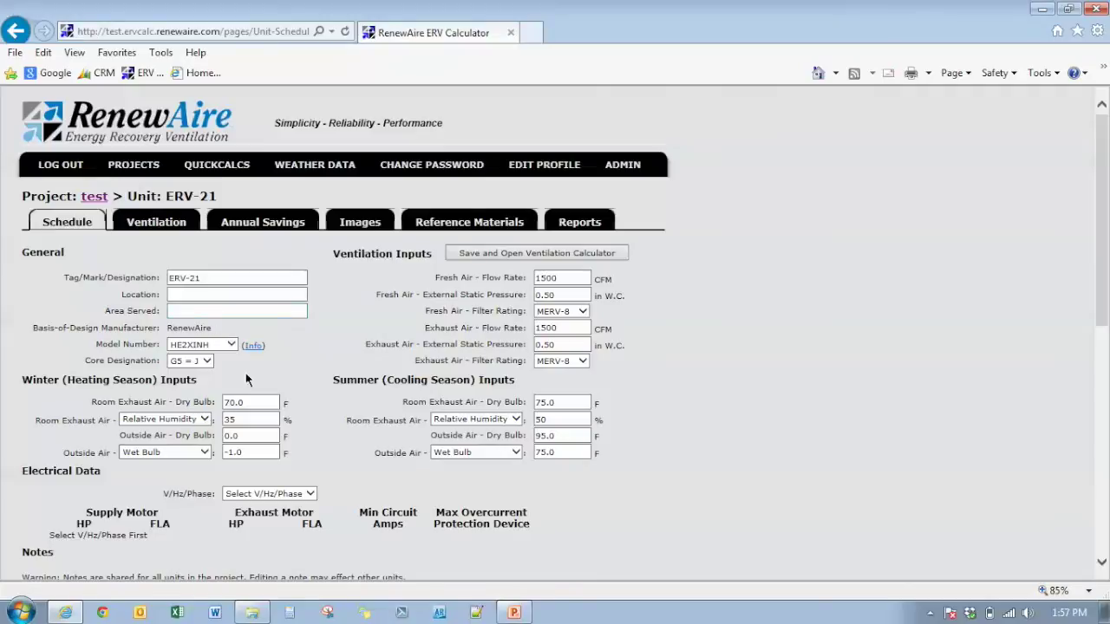
# Review ERV-21's 1500 CFM fresh and exhaust airflows and the model list, keeping HE2XINH.
pyautogui.click(559, 278)
pyautogui.click(568, 329)
pyautogui.click(231, 345)
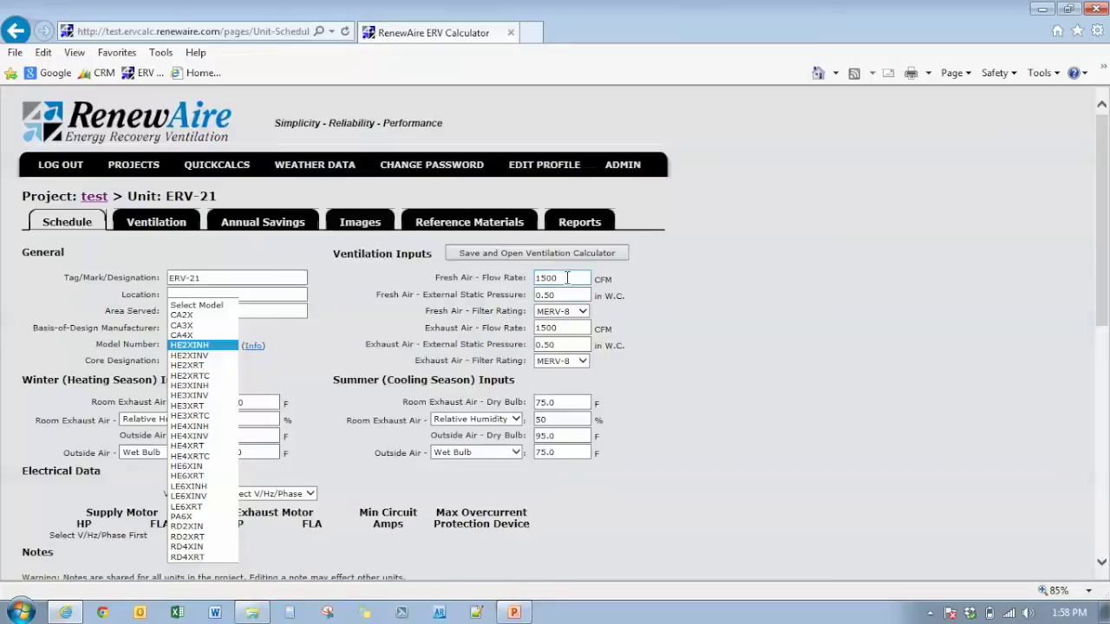
pyautogui.click(511, 293)
# Set fresh air flow to 2500 CFM, accept the airflow limit warning, and check suitable models.
pyautogui.click(511, 281)
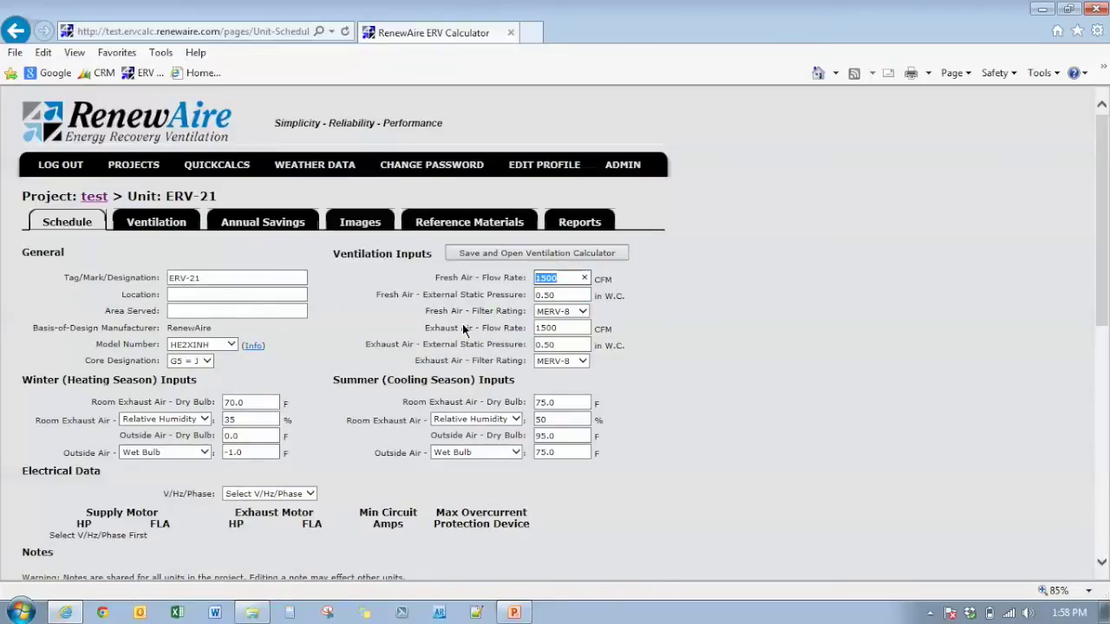
pyautogui.write('2500')
pyautogui.click(234, 345)
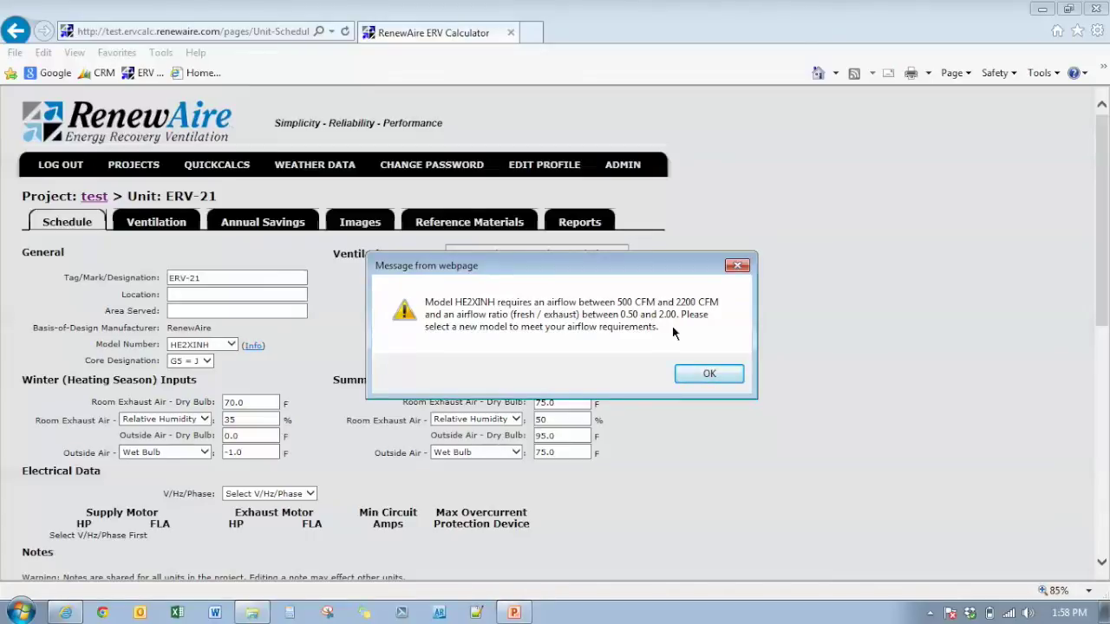
pyautogui.click(707, 377)
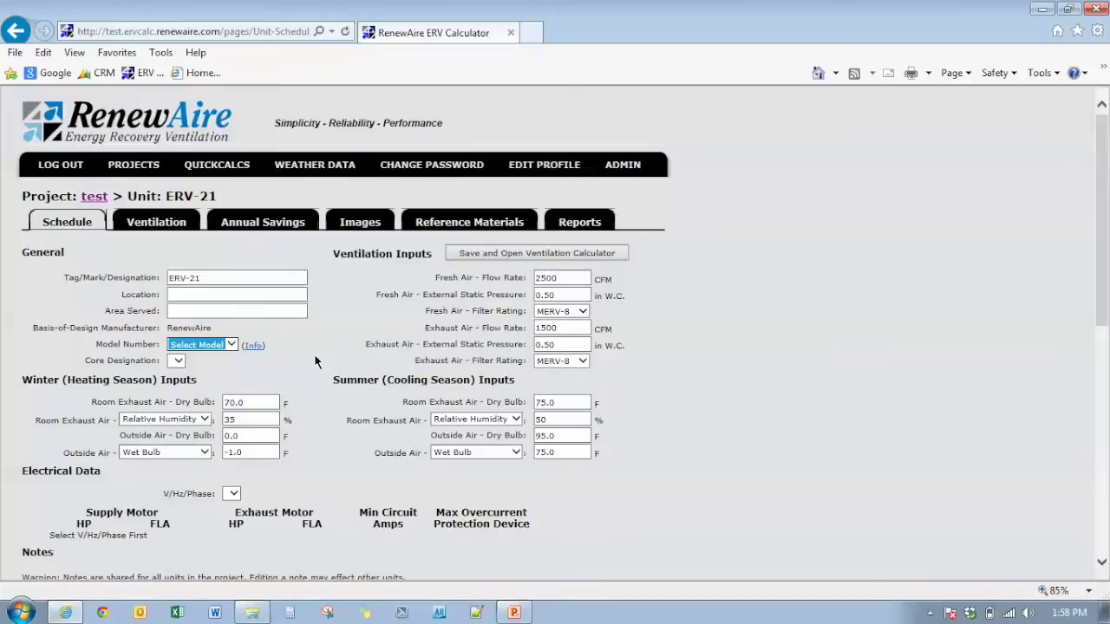
pyautogui.click(232, 345)
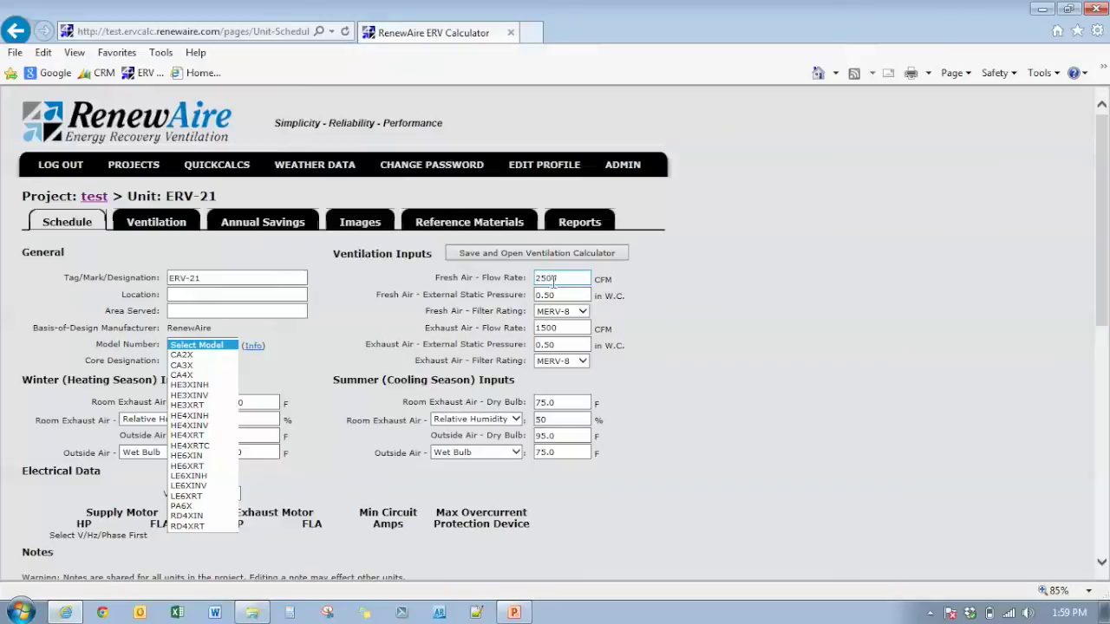
# Try 3001 CFM fresh air to see model choices, then restore it to 1500 CFM.
pyautogui.moveTo(568, 279); pyautogui.dragTo(525, 283)
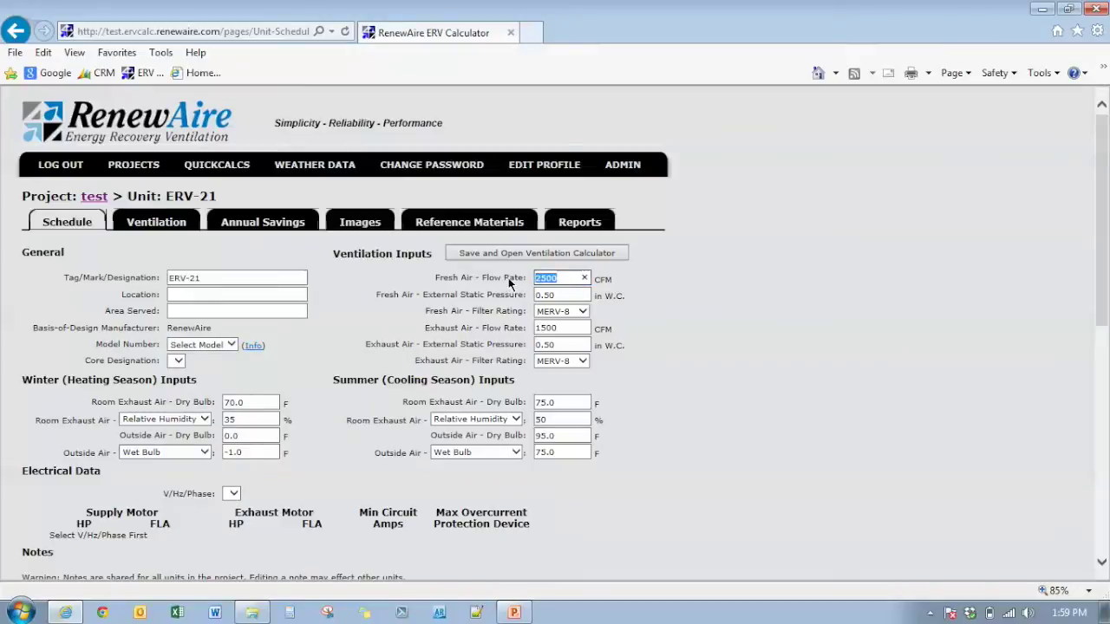
pyautogui.write('3001')
pyautogui.click(230, 344)
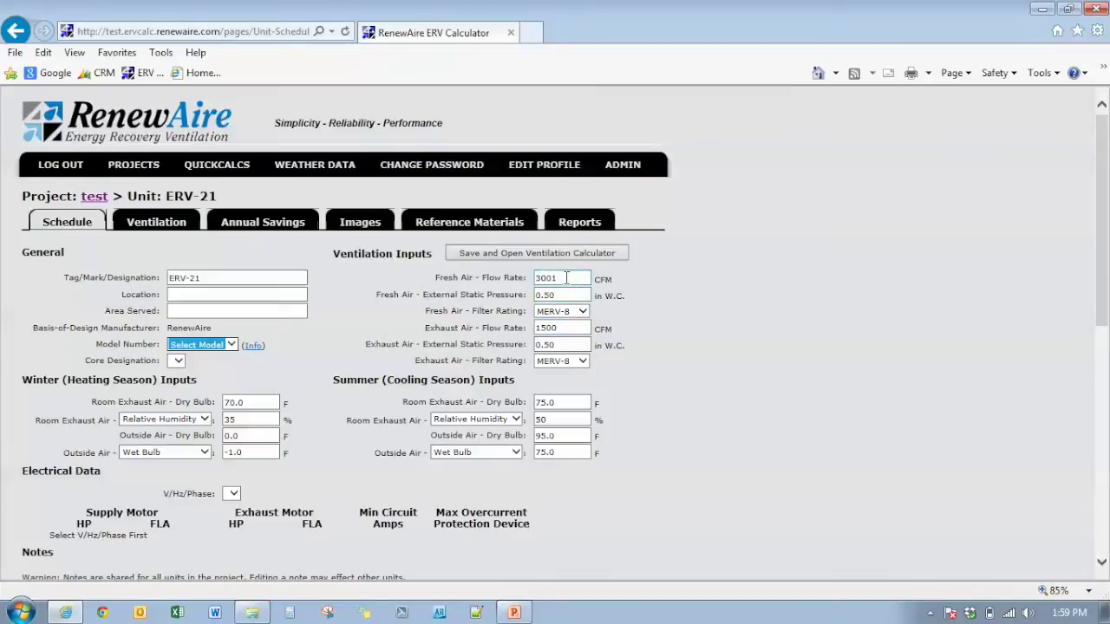
pyautogui.moveTo(566, 277); pyautogui.dragTo(535, 279)
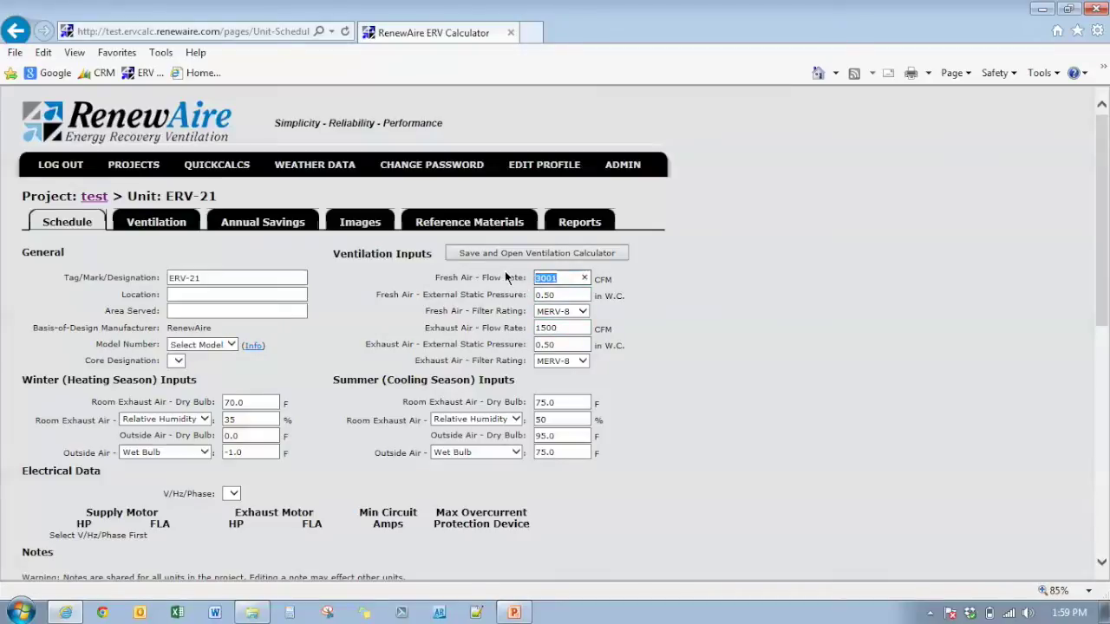
pyautogui.write('1500')
# Give ERV-21 model HE2XINH, 208-230/60/3 power and 1.5 HP motors without VFD, then save.
pyautogui.click(230, 346)
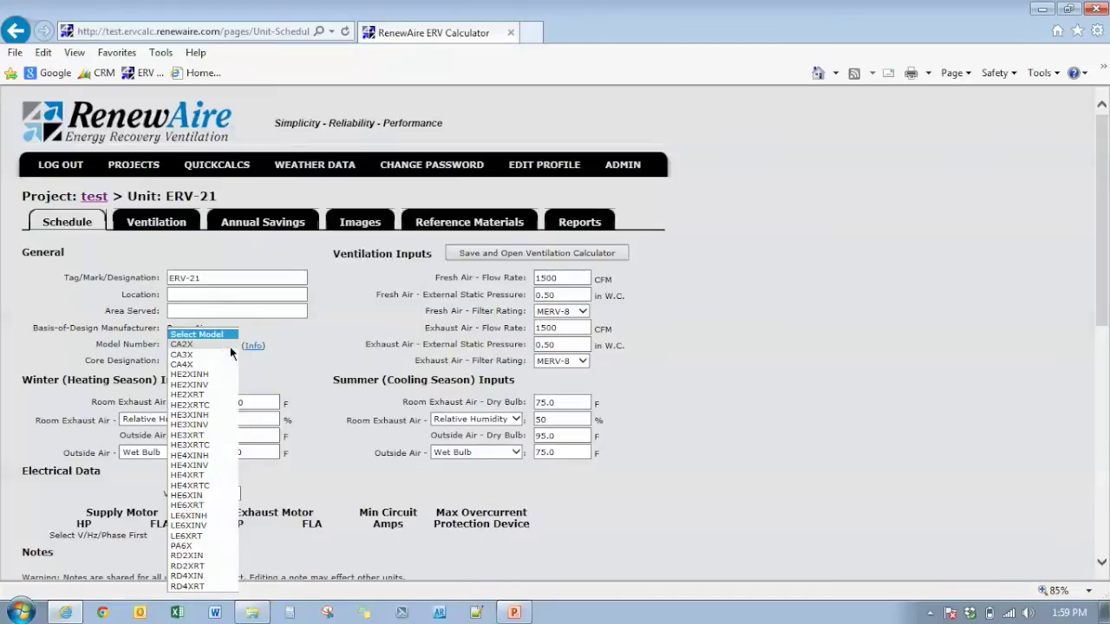
pyautogui.click(182, 374)
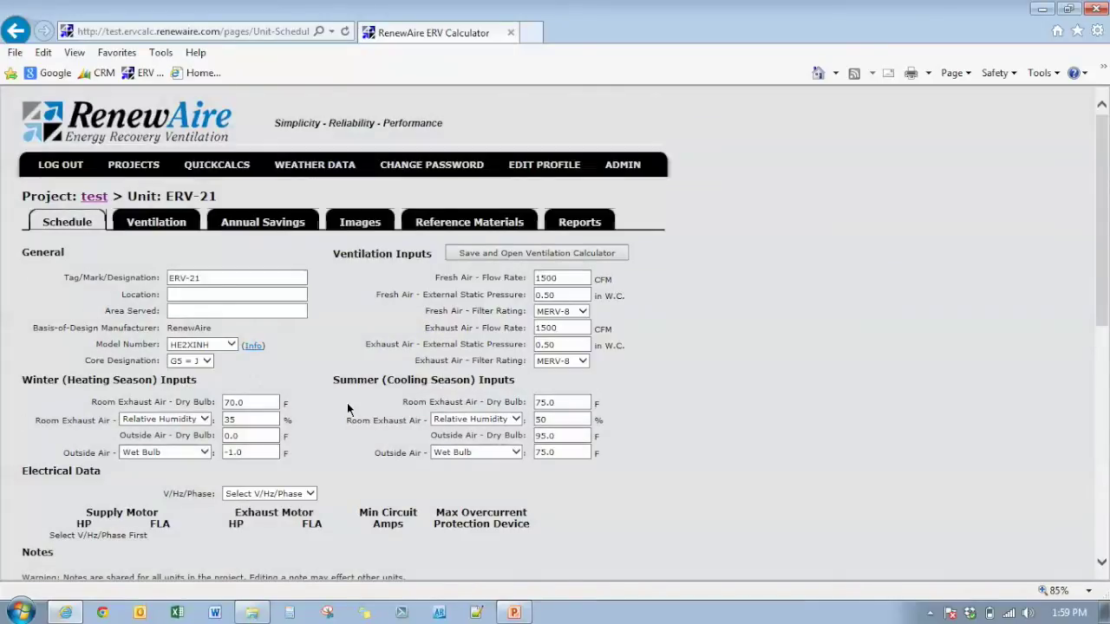
pyautogui.scroll(-3, 347, 402)
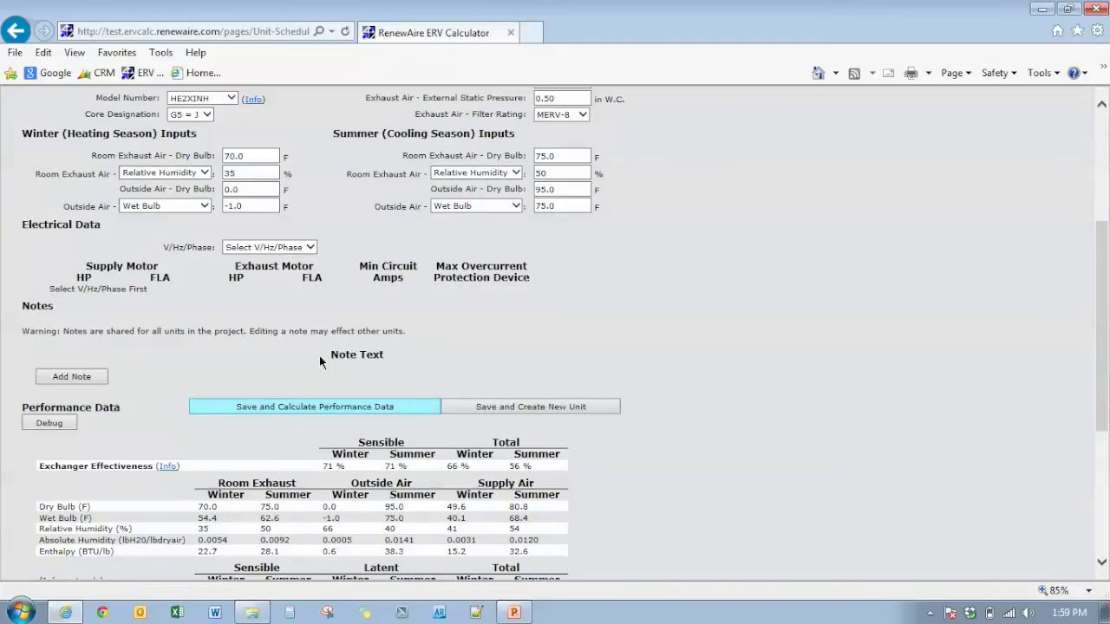
pyautogui.click(312, 248)
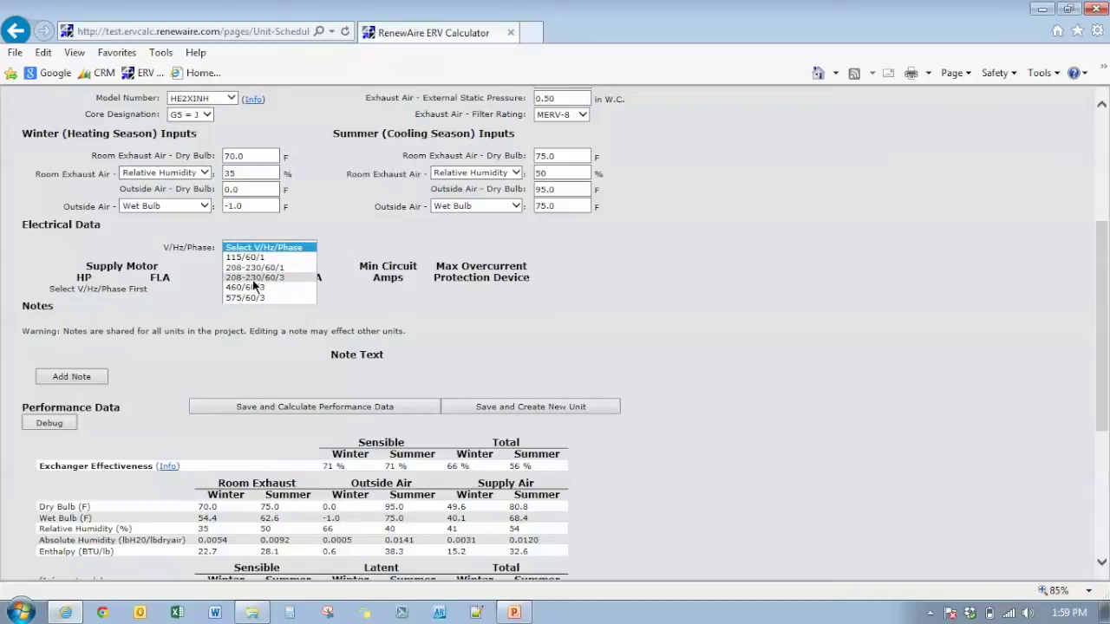
pyautogui.click(255, 277)
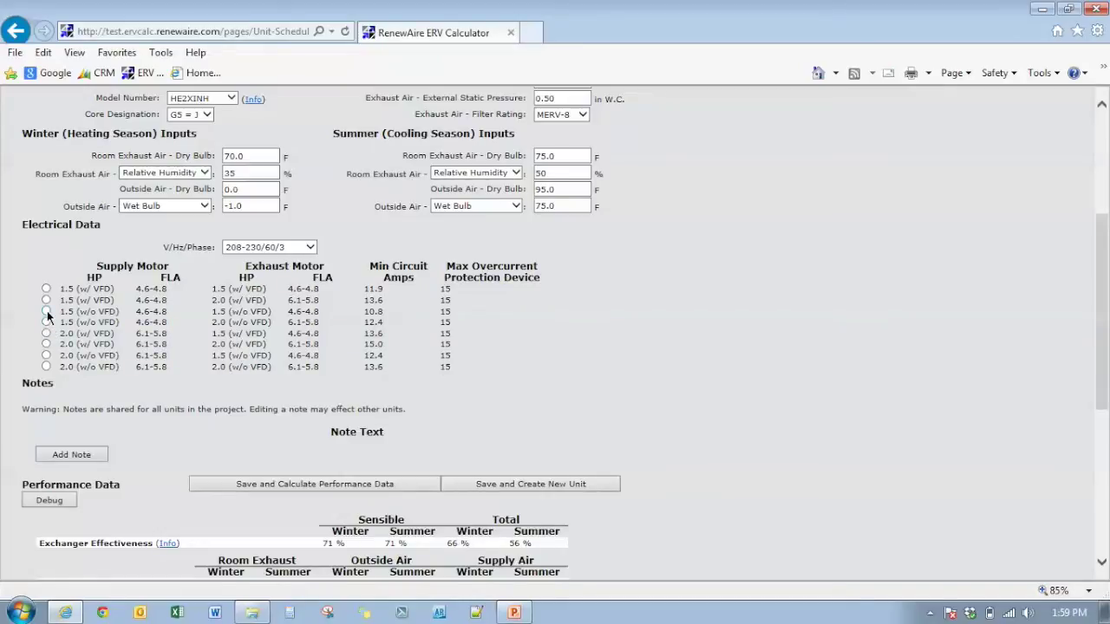
pyautogui.click(46, 312)
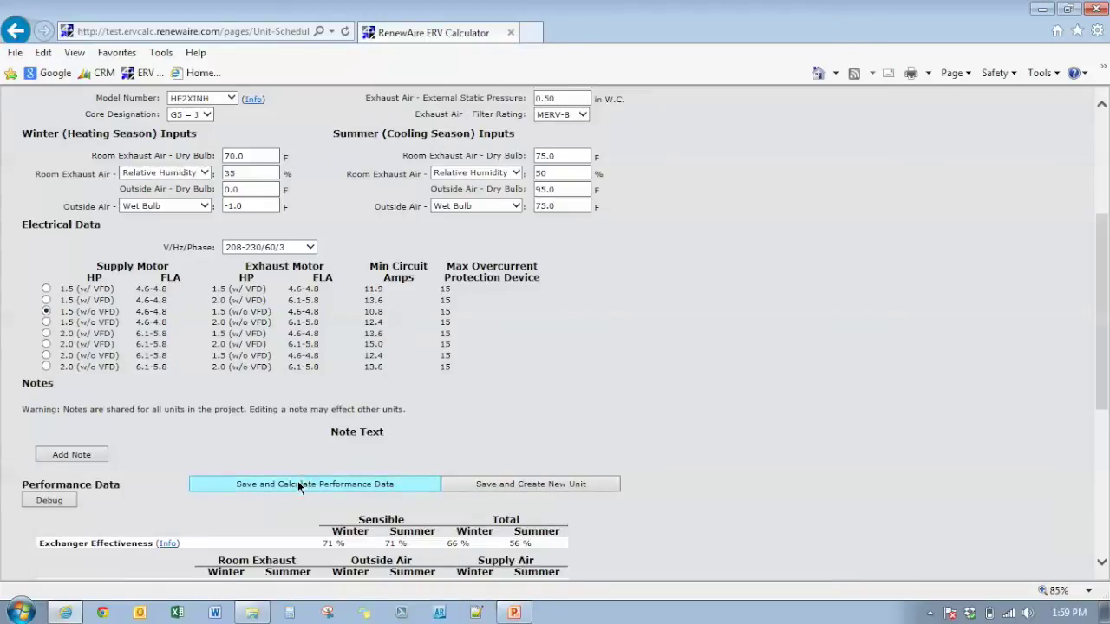
pyautogui.click(298, 487)
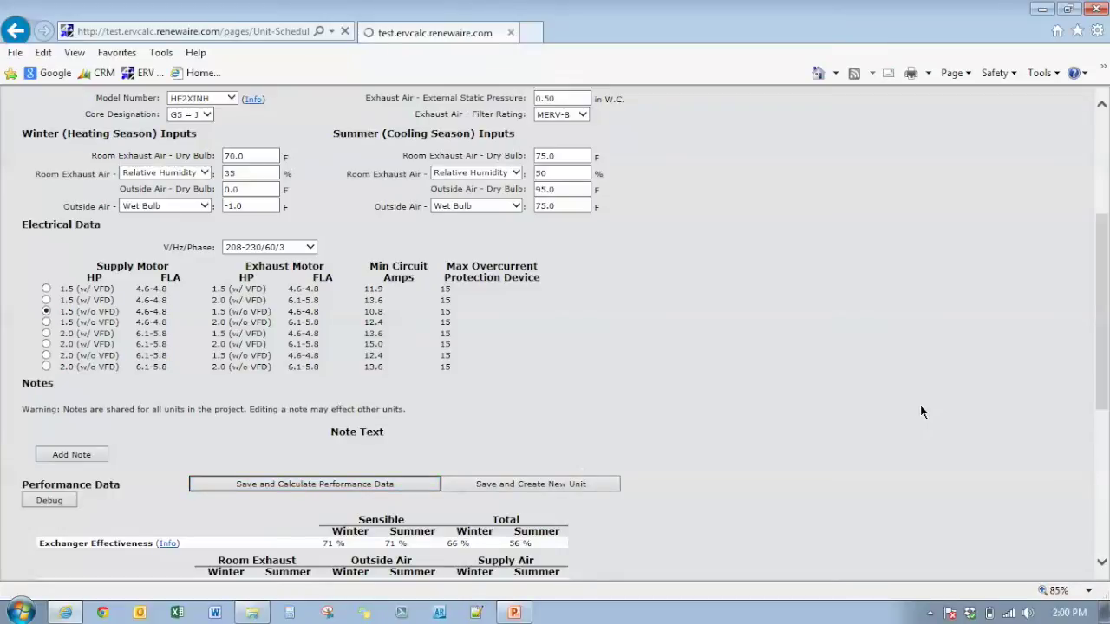
# Show the Exchanger Effectiveness Info explanation below the recalculated performance data.
pyautogui.scroll(-4, 925, 308)
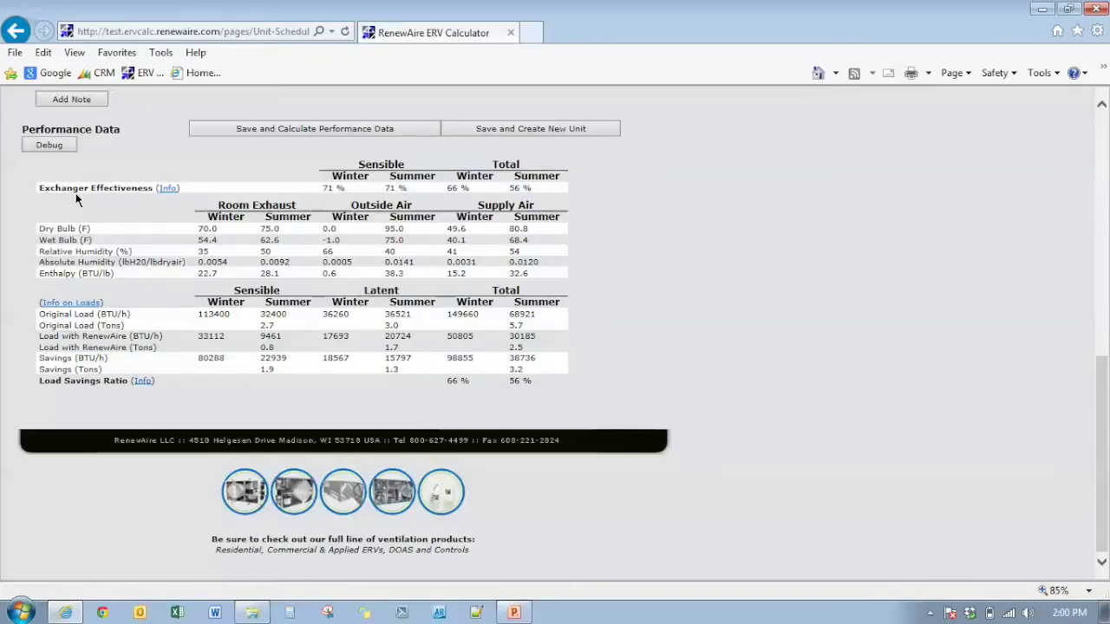
pyautogui.click(167, 189)
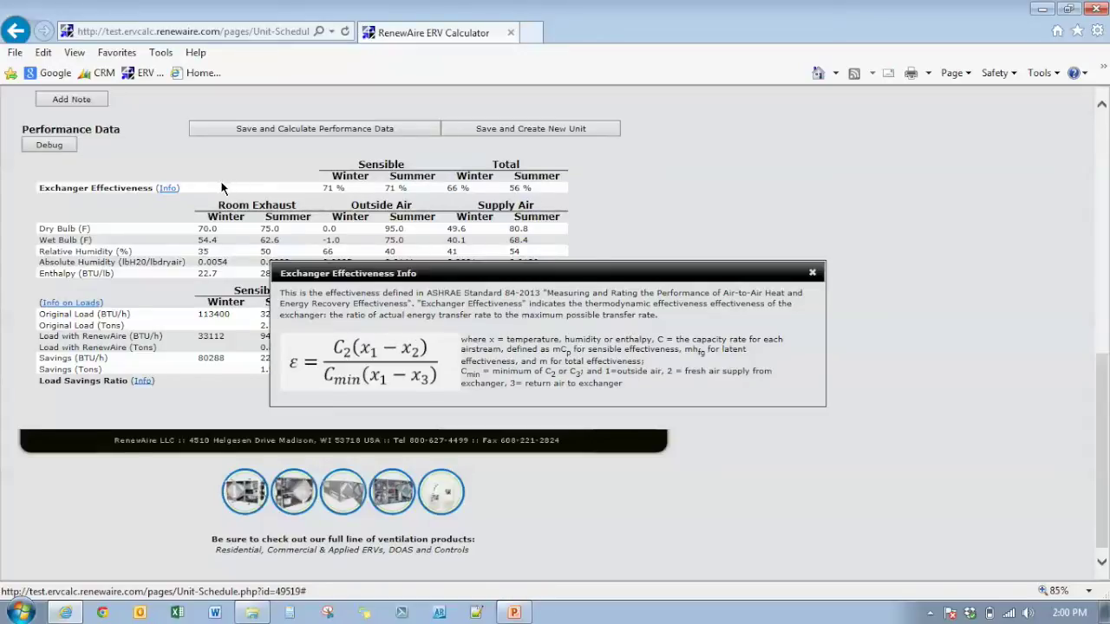
# Close the effectiveness explanation, then view and close the Load Savings Ratio explanation.
pyautogui.click(162, 194)
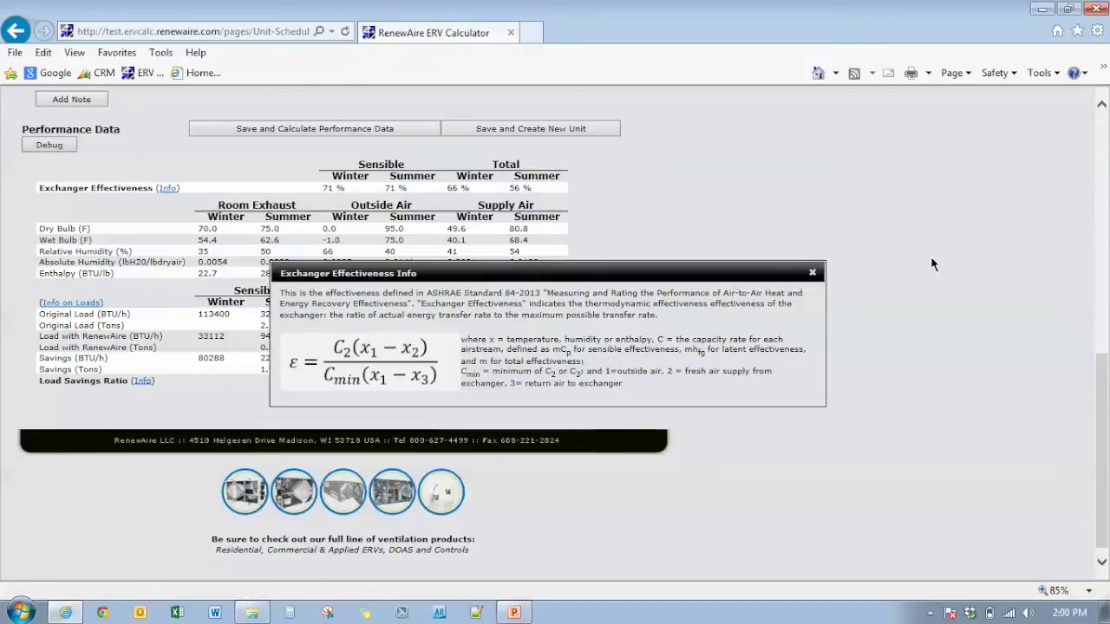
pyautogui.click(810, 274)
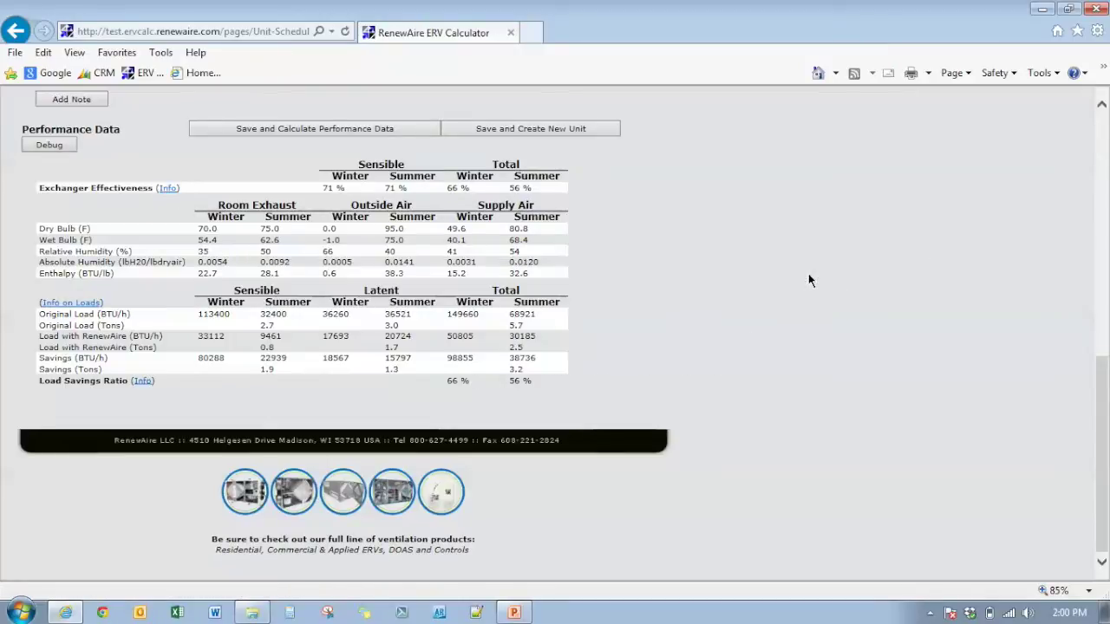
pyautogui.click(142, 381)
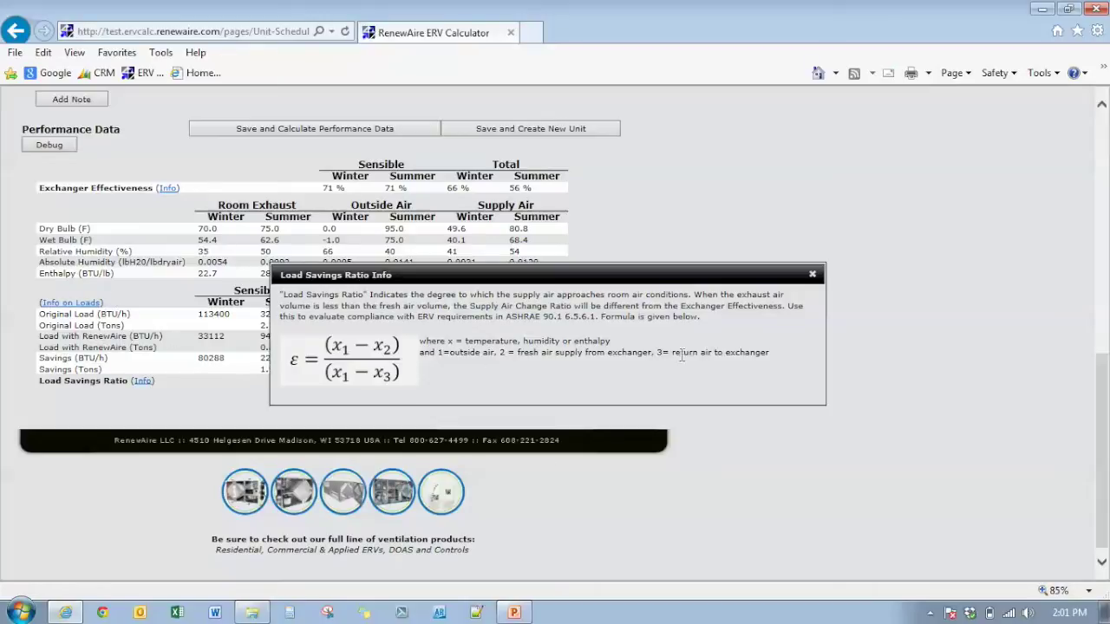
pyautogui.click(812, 276)
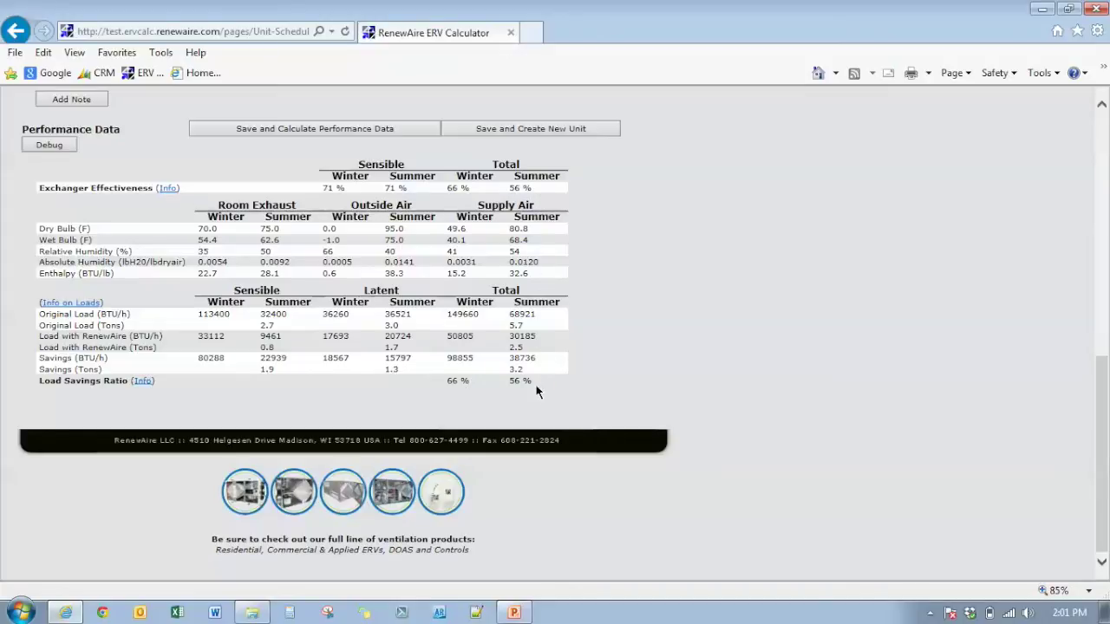
pyautogui.scroll(10, 680, 433)
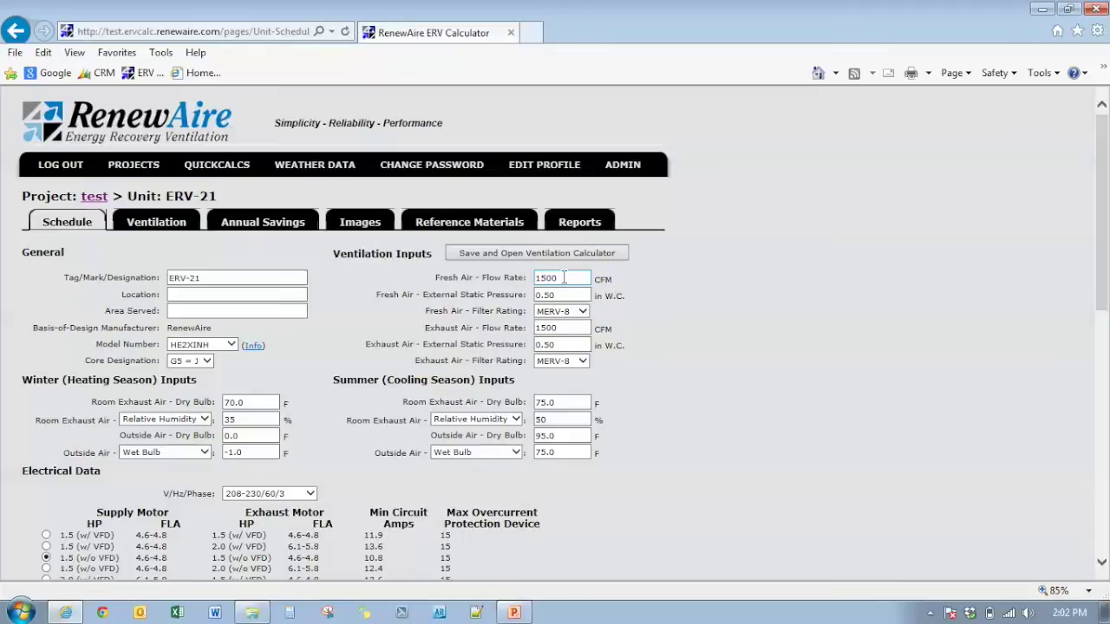
# Change ERV-21's fresh air flow to 2000 CFM and save and recalculate performance.
pyautogui.moveTo(564, 277); pyautogui.dragTo(521, 277)
pyautogui.write('2000')
pyautogui.scroll(-4, 686, 332)
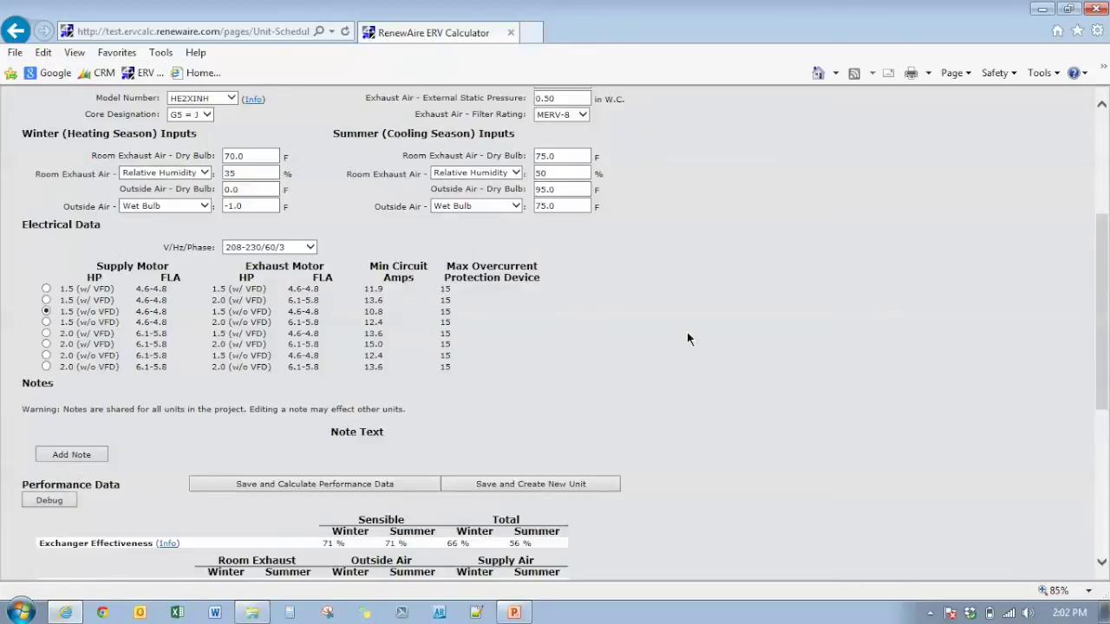
pyautogui.scroll(-3, 362, 384)
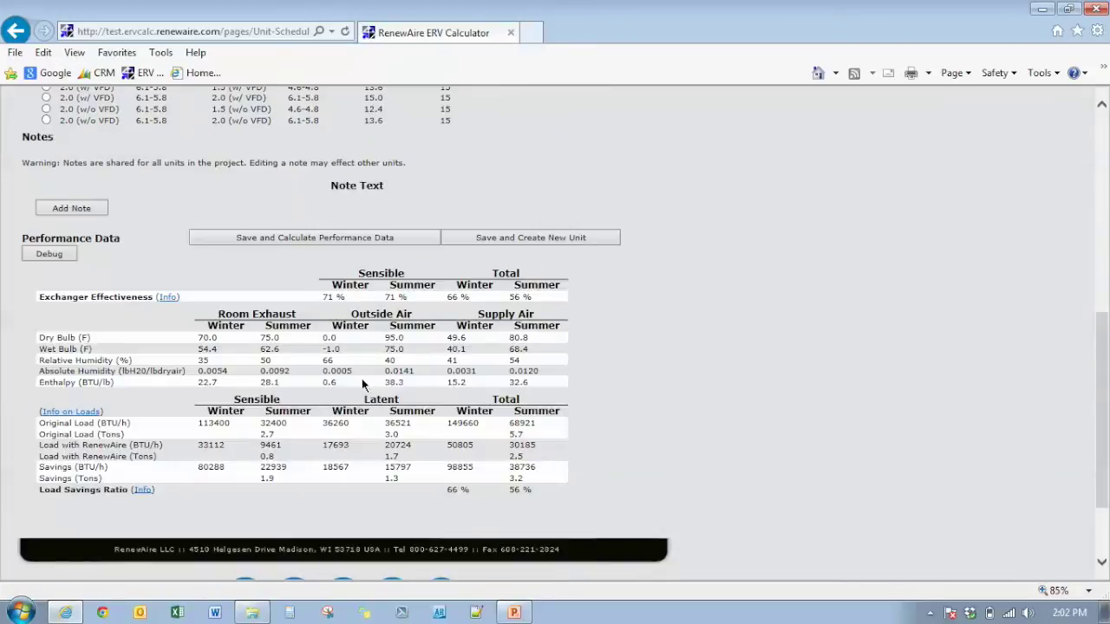
pyautogui.click(305, 233)
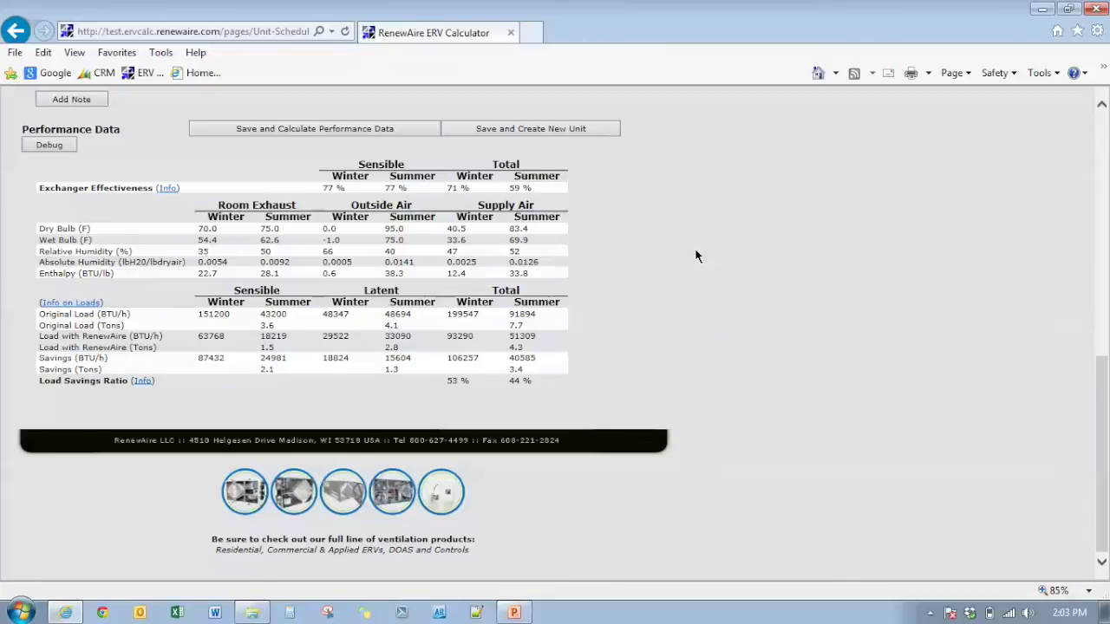
pyautogui.scroll(3, 695, 247)
# Recalculate ERV-21 with 1500 CFM fresh air and 2000 CFM exhaust air, giving 78% sensible effectiveness.
pyautogui.scroll(5, 719, 308)
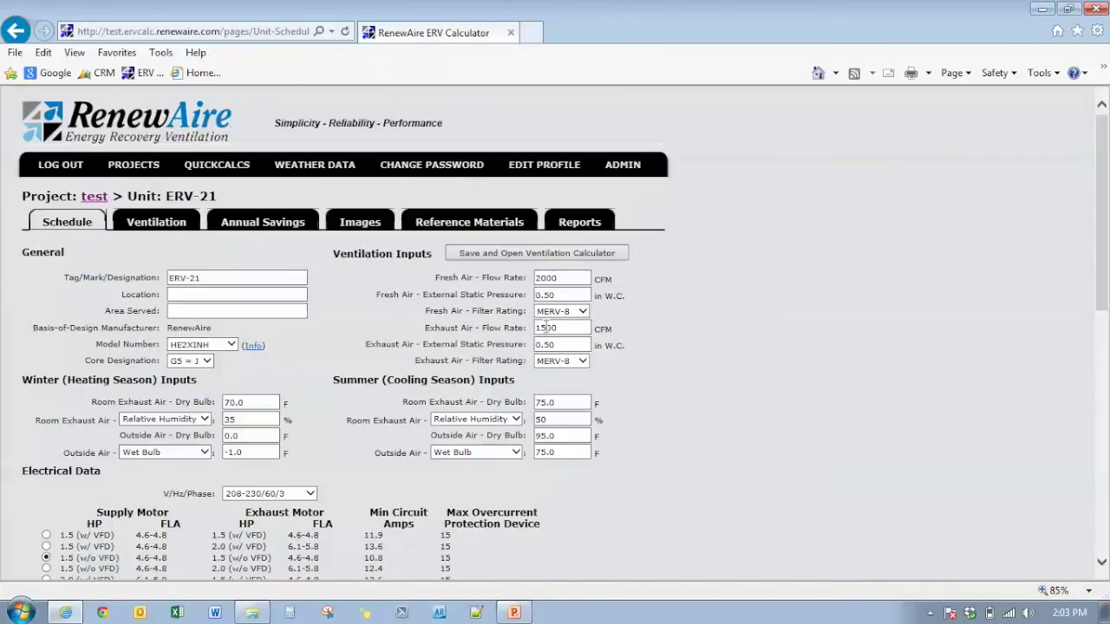
pyautogui.doubleClick(565, 277)
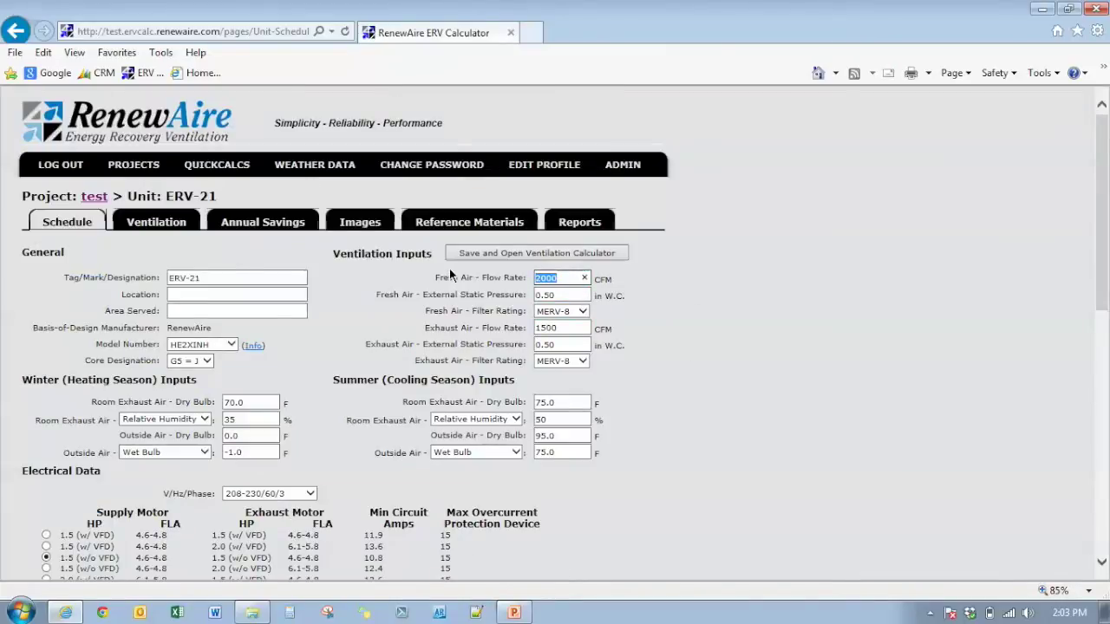
pyautogui.write('1500')
pyautogui.doubleClick(566, 327)
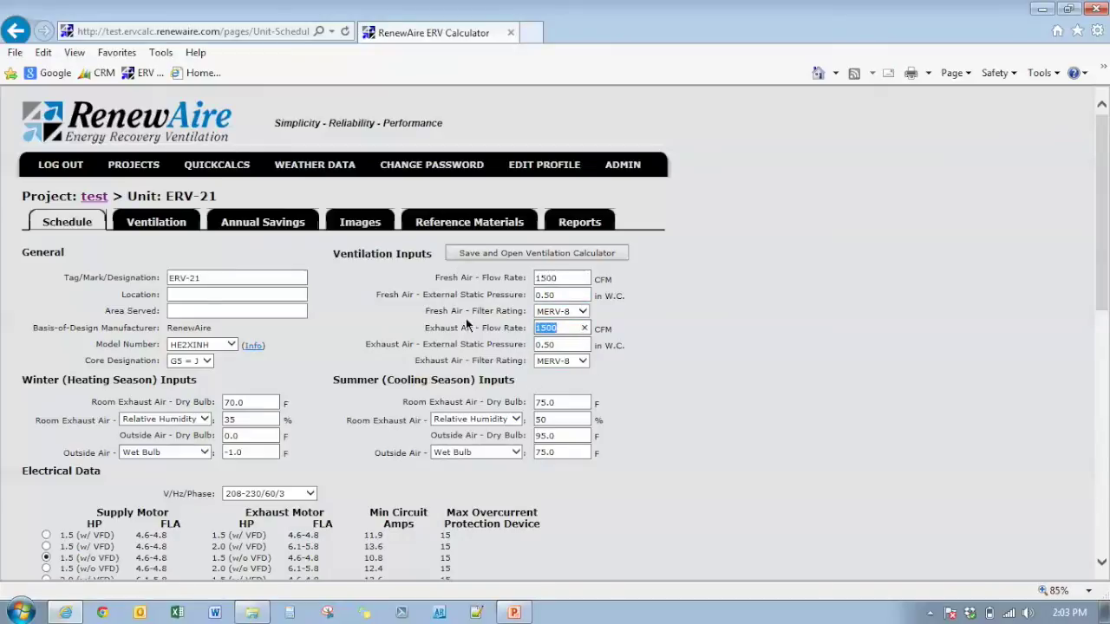
pyautogui.write('2000')
pyautogui.scroll(-10, 481, 397)
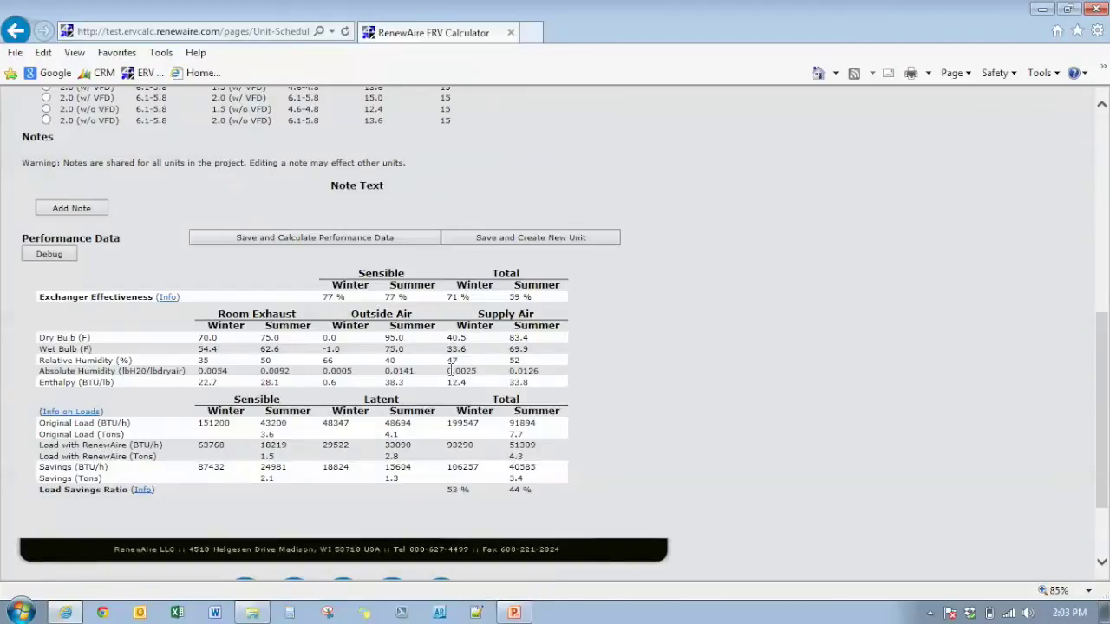
pyautogui.click(336, 239)
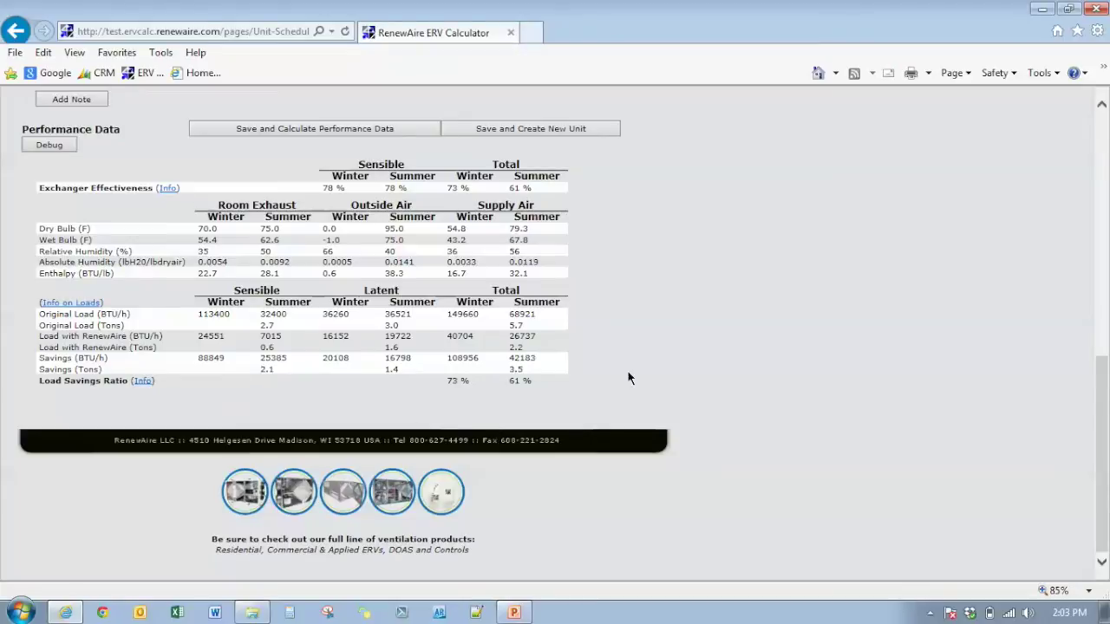
# Re-enter 1500 CFM as the fresh air flow and set the exhaust air flow to 1500 CFM.
pyautogui.scroll(5, 713, 373)
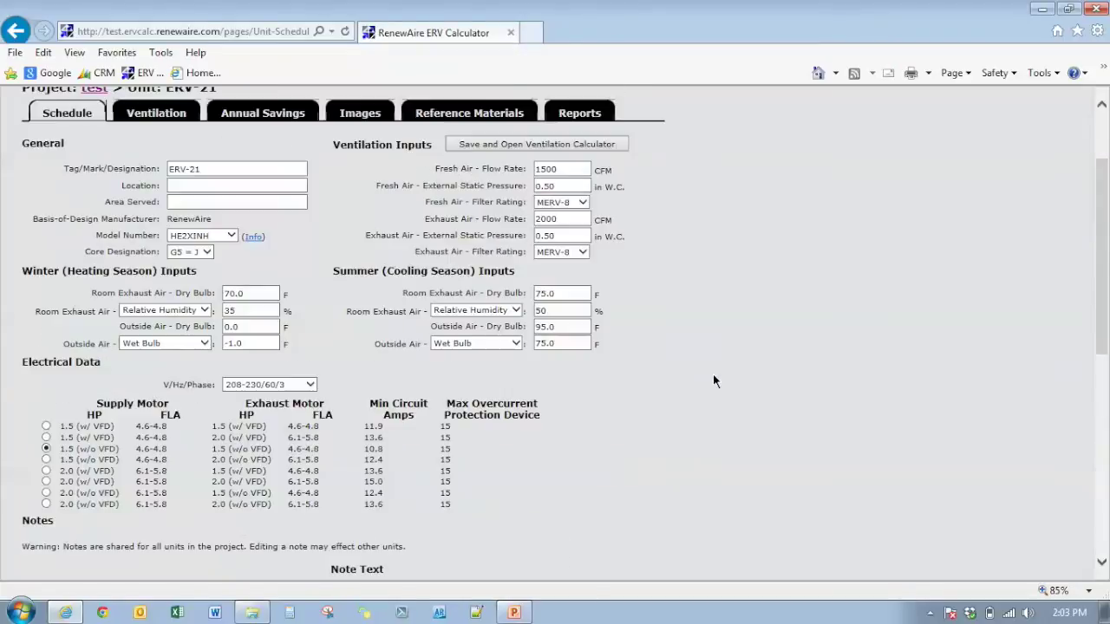
pyautogui.doubleClick(564, 169)
pyautogui.write('2')
pyautogui.press('BackSpace')
pyautogui.write('1500')
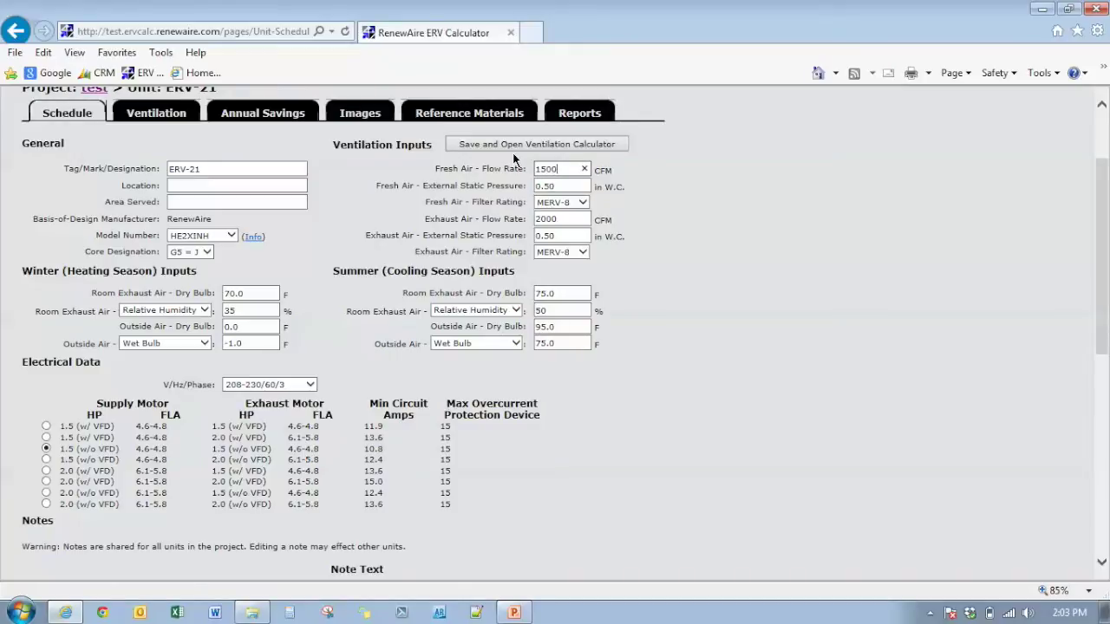
pyautogui.doubleClick(563, 219)
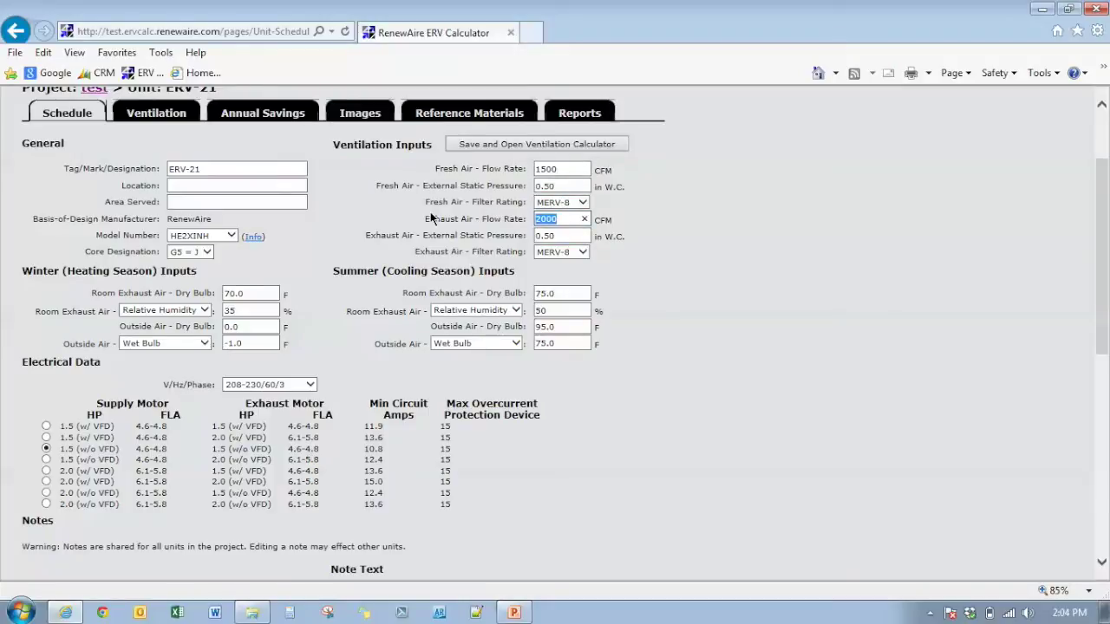
pyautogui.write('1500')
pyautogui.click(225, 235)
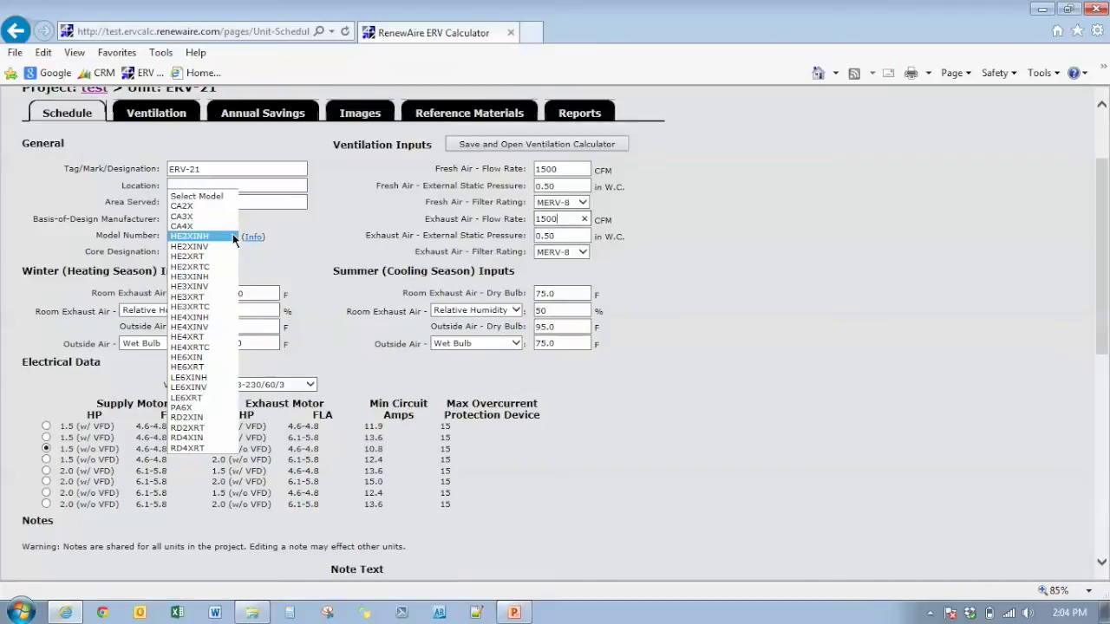
# Switch the unit model to CA3X and re-enter 1 as the number of units.
pyautogui.click(186, 216)
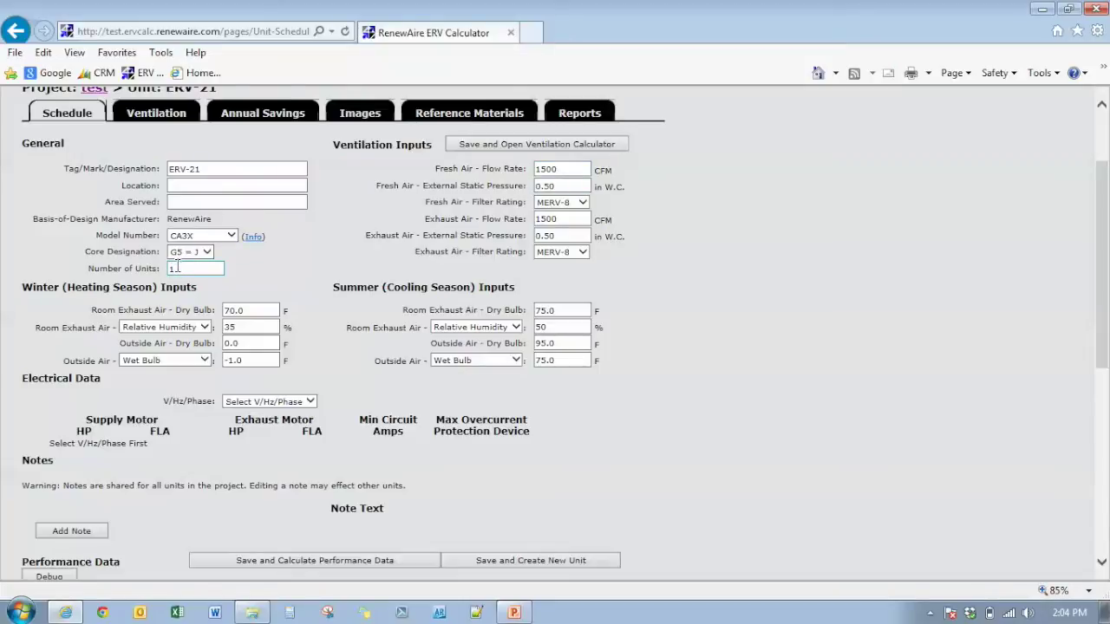
pyautogui.moveTo(177, 269); pyautogui.dragTo(161, 272)
pyautogui.write('2')
pyautogui.press('BackSpace')
pyautogui.write('1')
# Switch the model back to HE2XINH and recalculate, giving 71% sensible effectiveness.
pyautogui.click(236, 234)
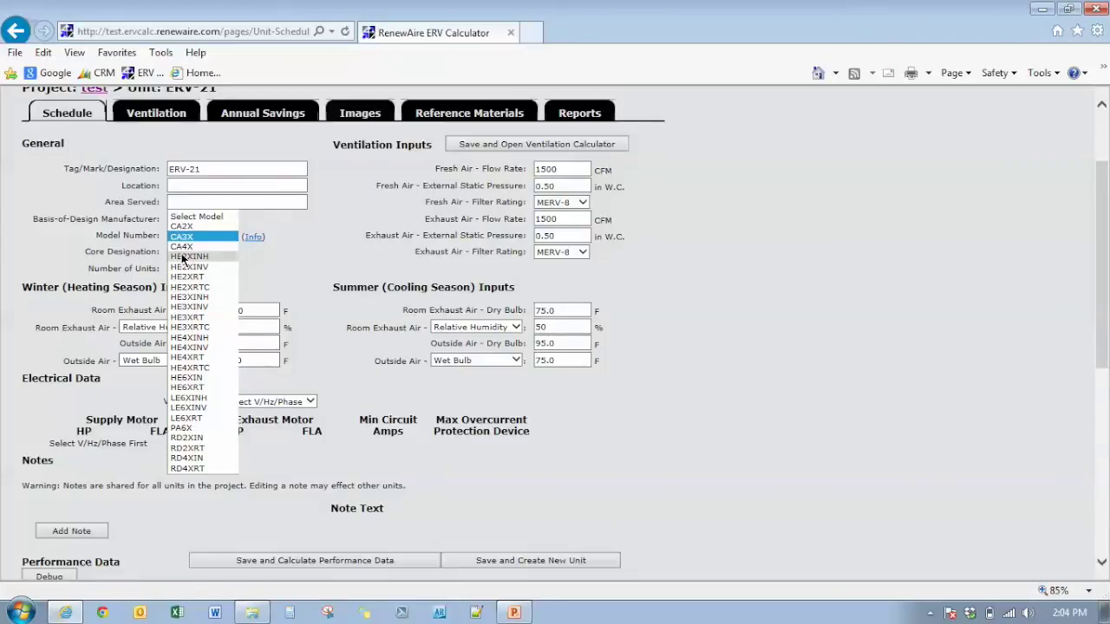
pyautogui.click(187, 256)
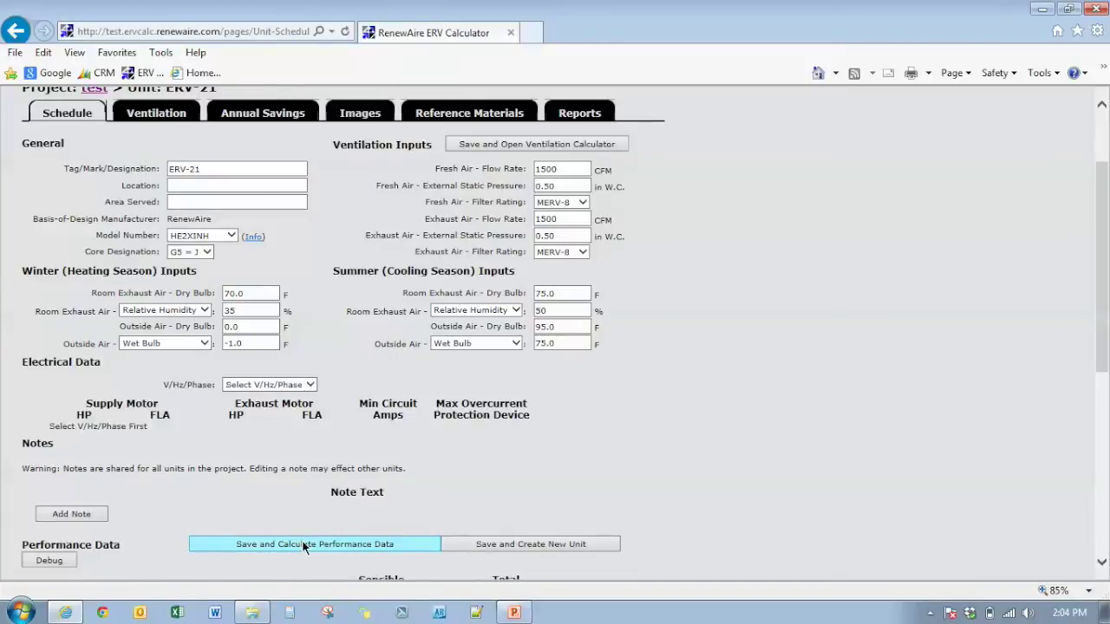
pyautogui.click(304, 544)
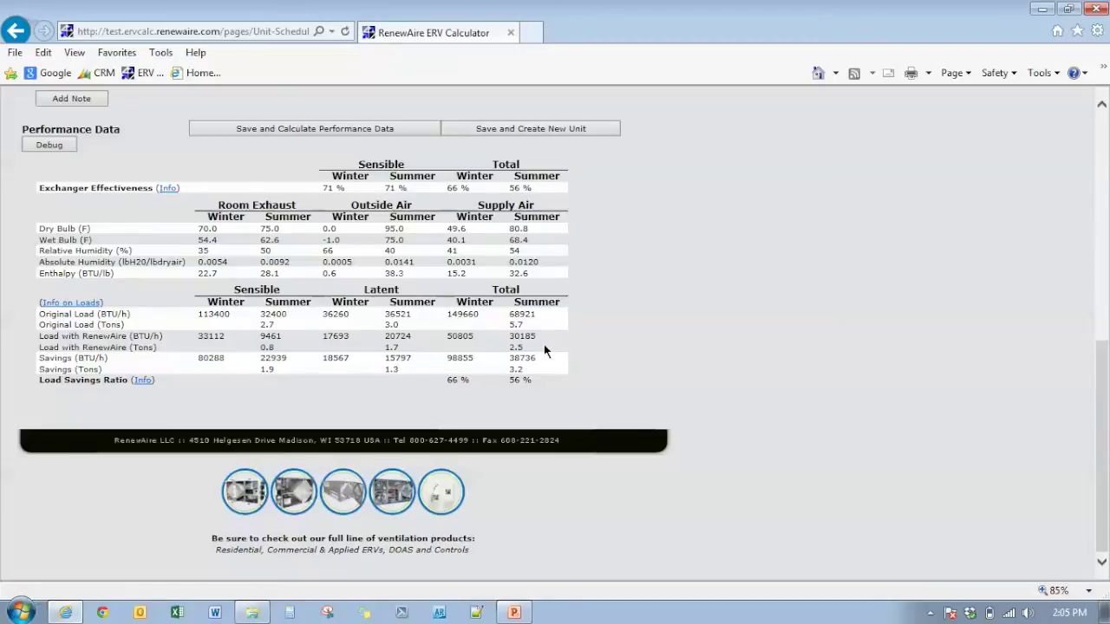
pyautogui.press('Home')
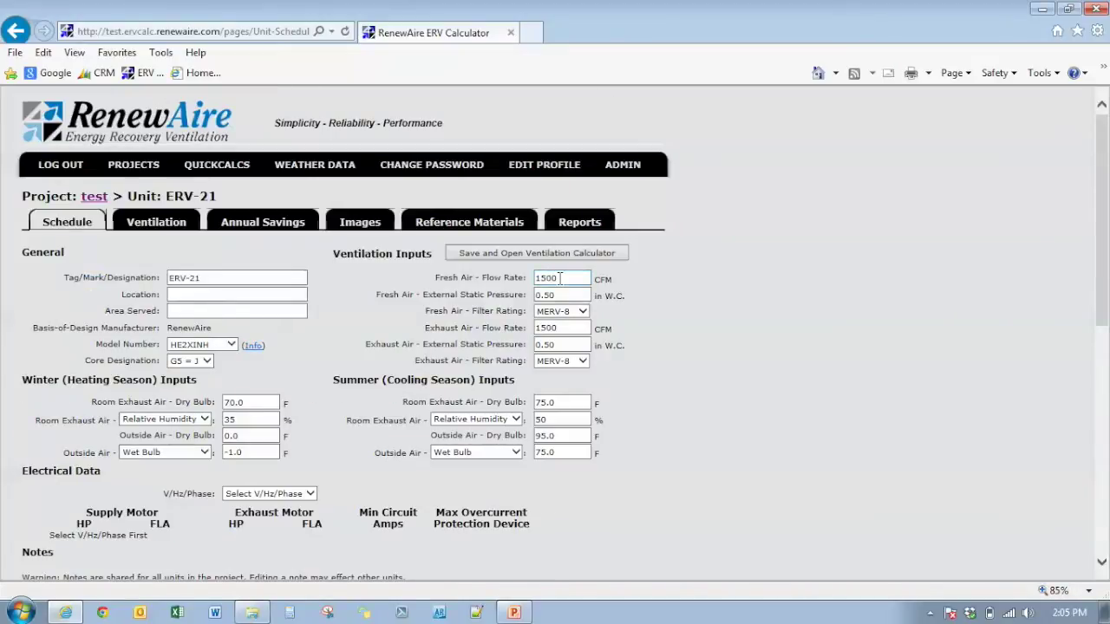
pyautogui.press('pagedown')
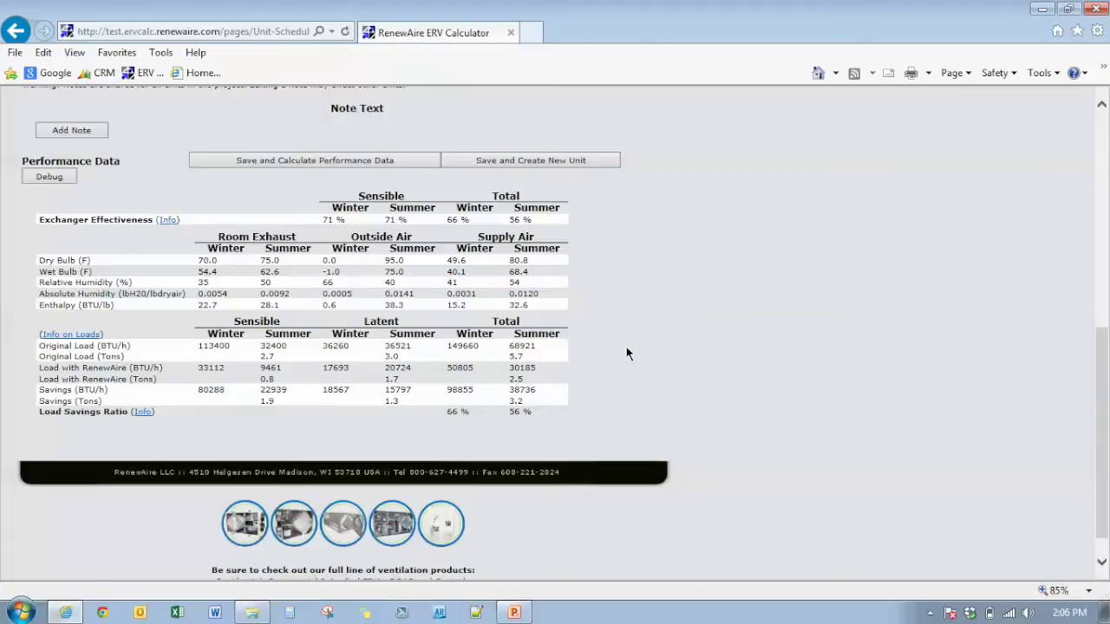
pyautogui.scroll(10, 625, 345)
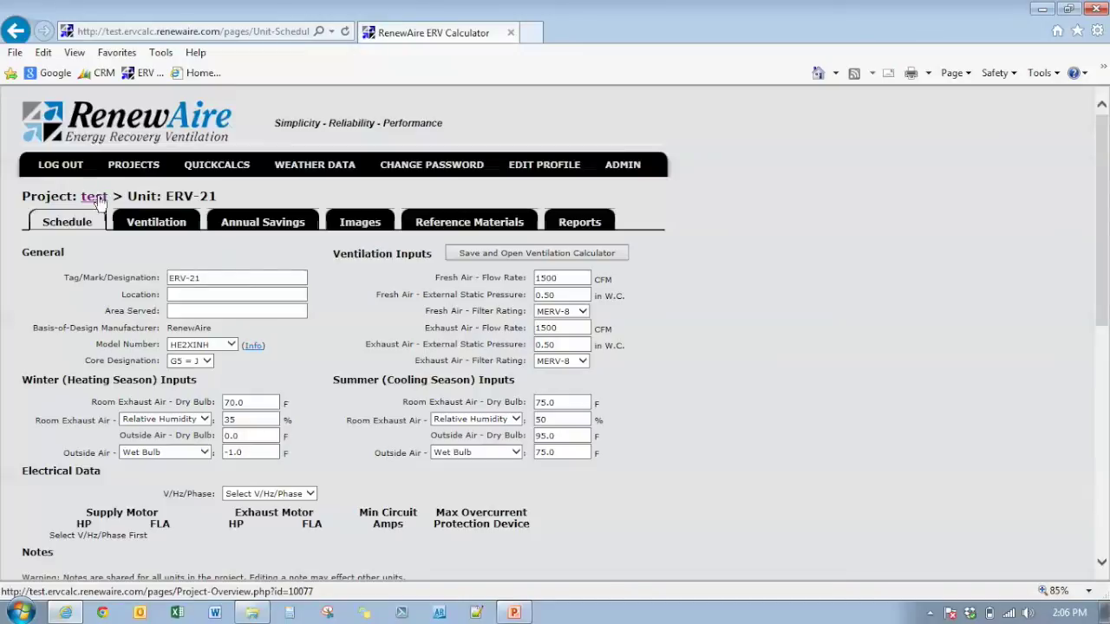
# Open ERV-21's Reports list and load the full Unit Report (.xls).
pyautogui.click(576, 226)
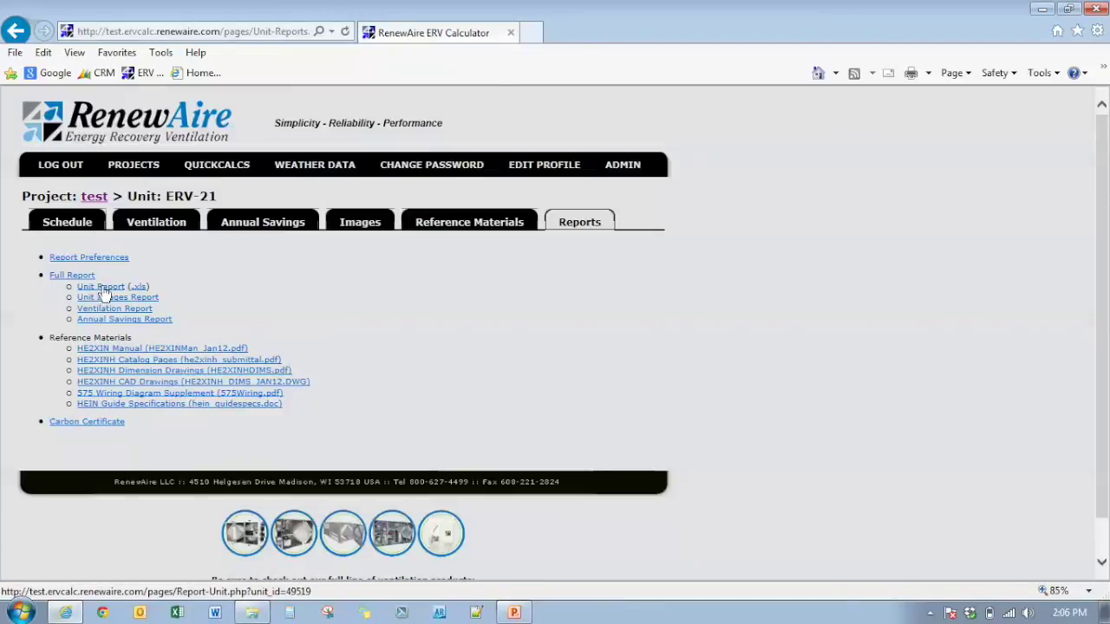
pyautogui.click(103, 295)
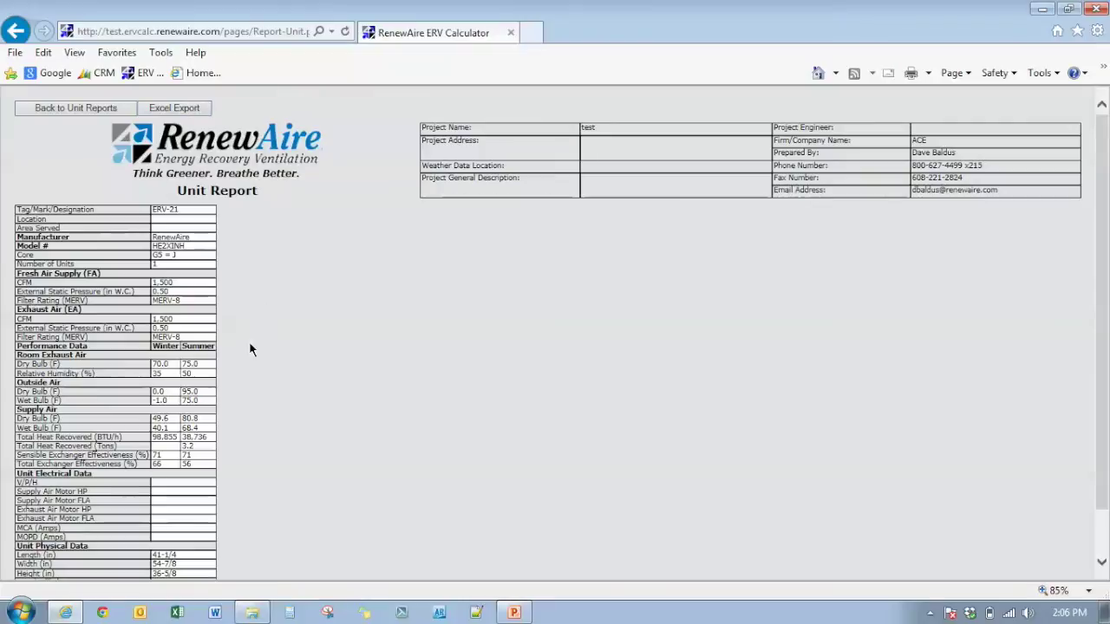
# Export the ERV-21 Unit Report to Excel and open RenewAire ERVCalc 2015-01-28.xlsx.
pyautogui.rightClick(269, 275)
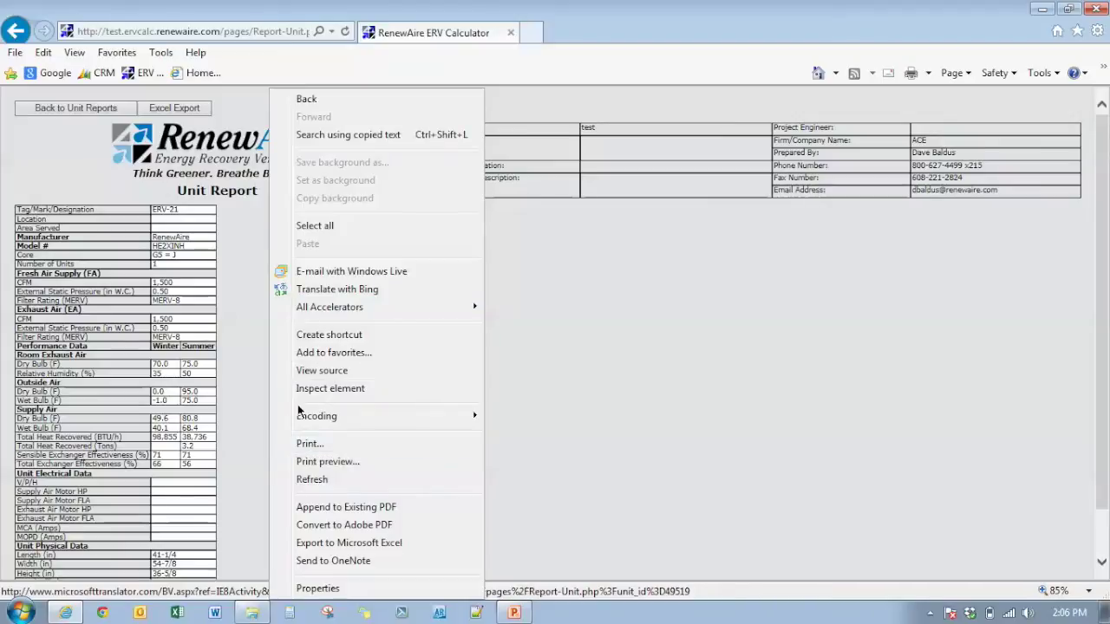
pyautogui.click(237, 277)
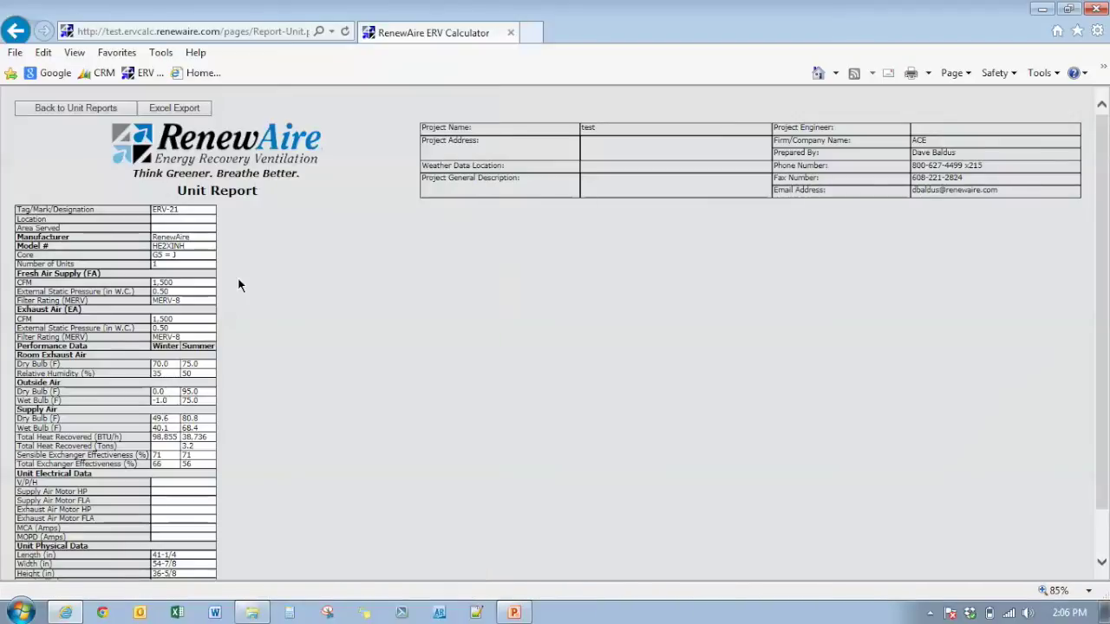
pyautogui.click(155, 109)
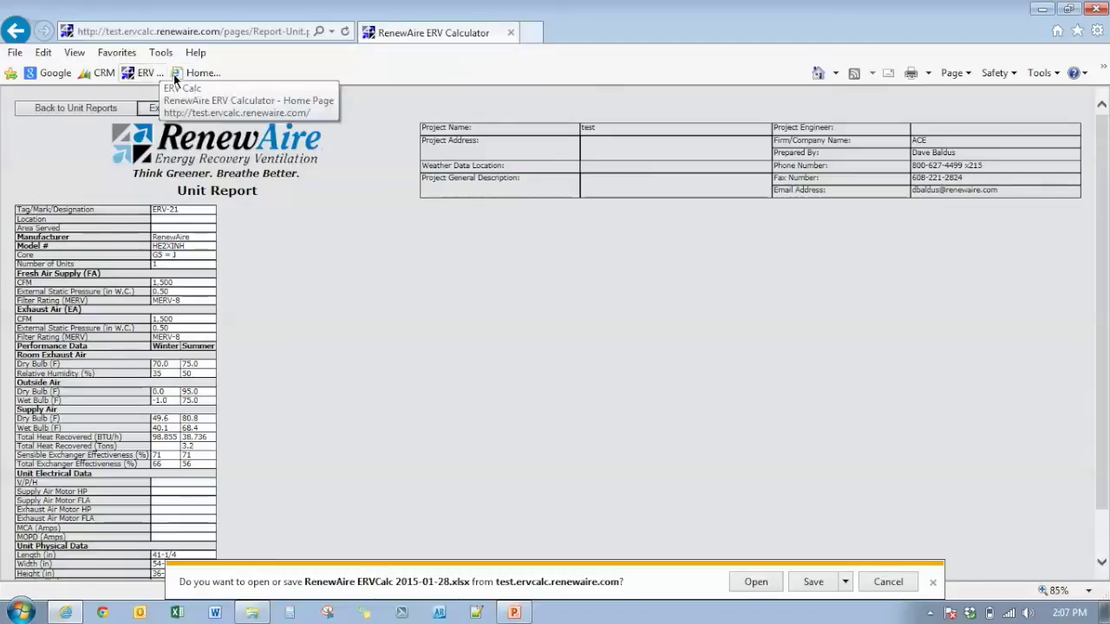
pyautogui.click(757, 586)
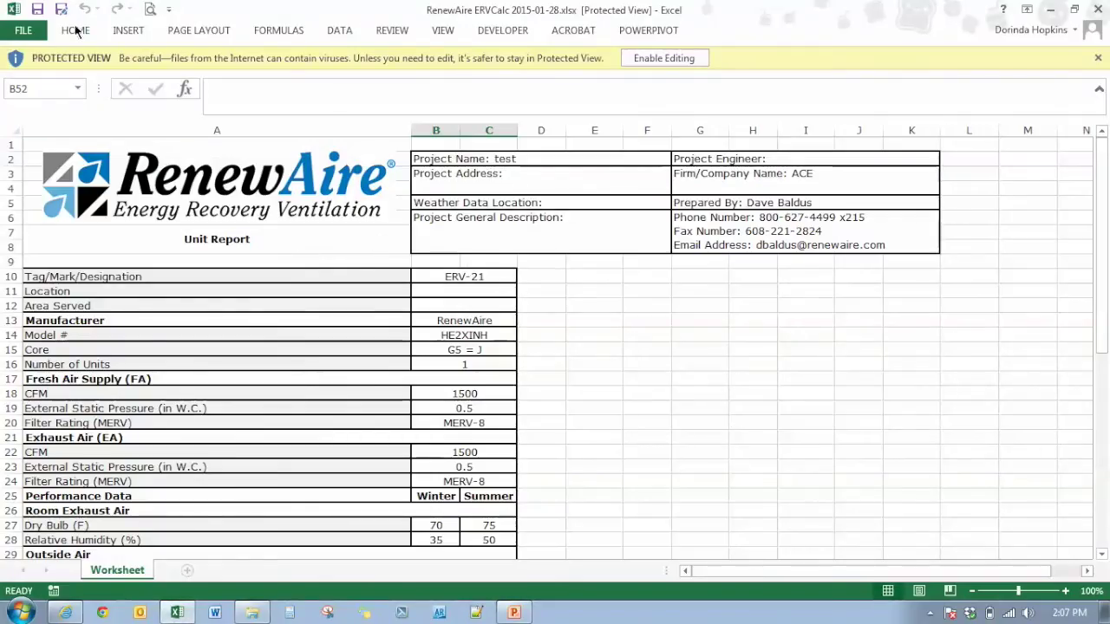
# Scroll through the exported ERV-21 report worksheet in Excel, then close the workbook.
pyautogui.scroll(-3, 708, 379)
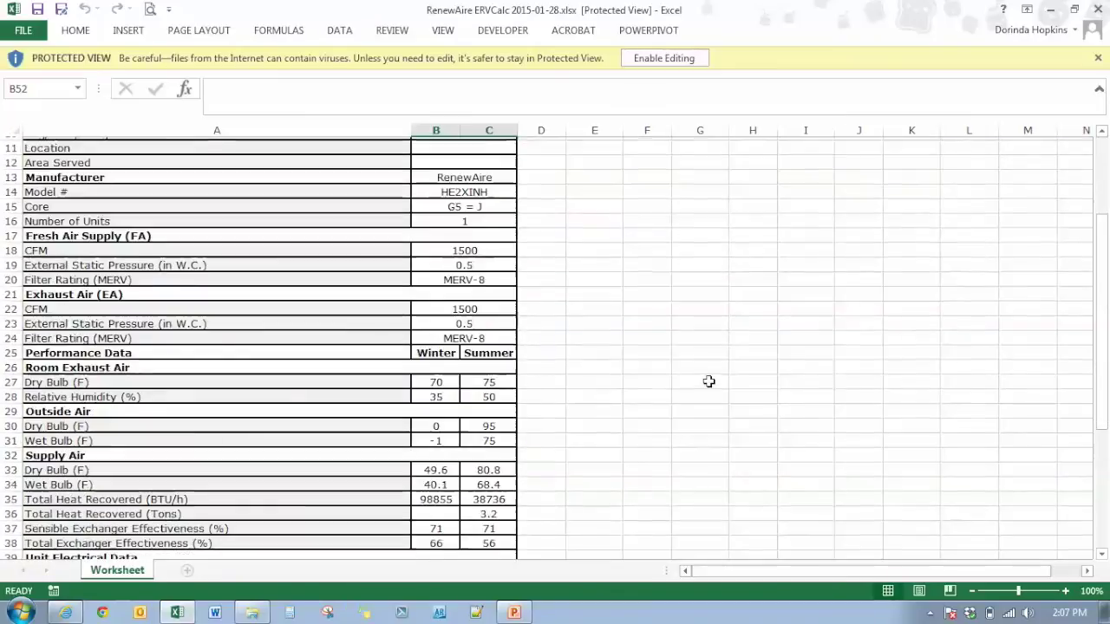
pyautogui.scroll(-6, 708, 378)
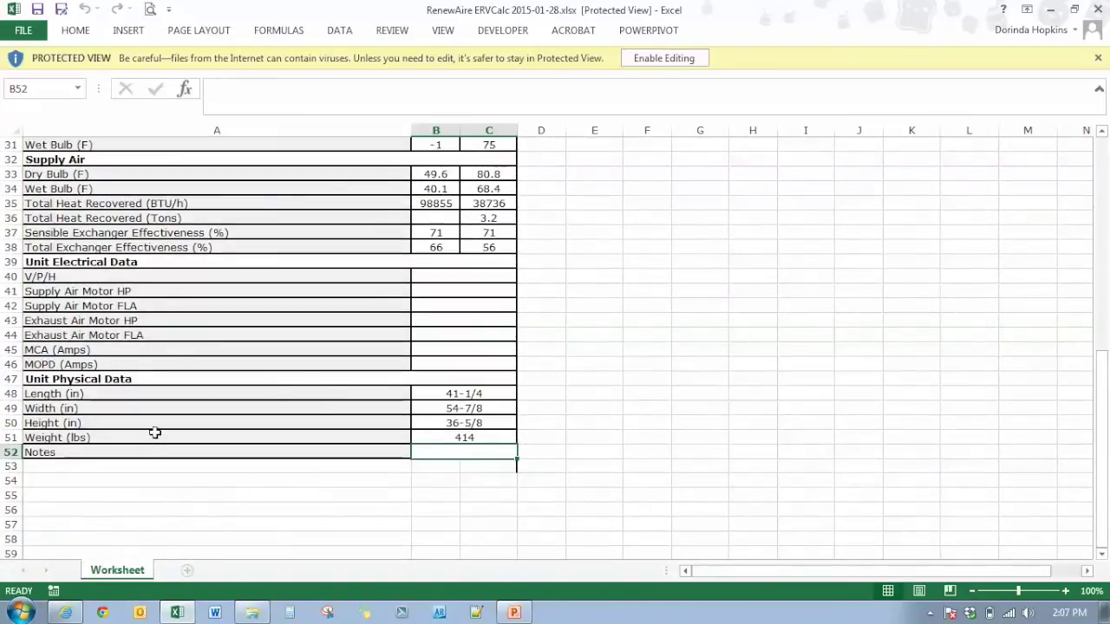
pyautogui.scroll(2, 488, 385)
pyautogui.scroll(8, 488, 385)
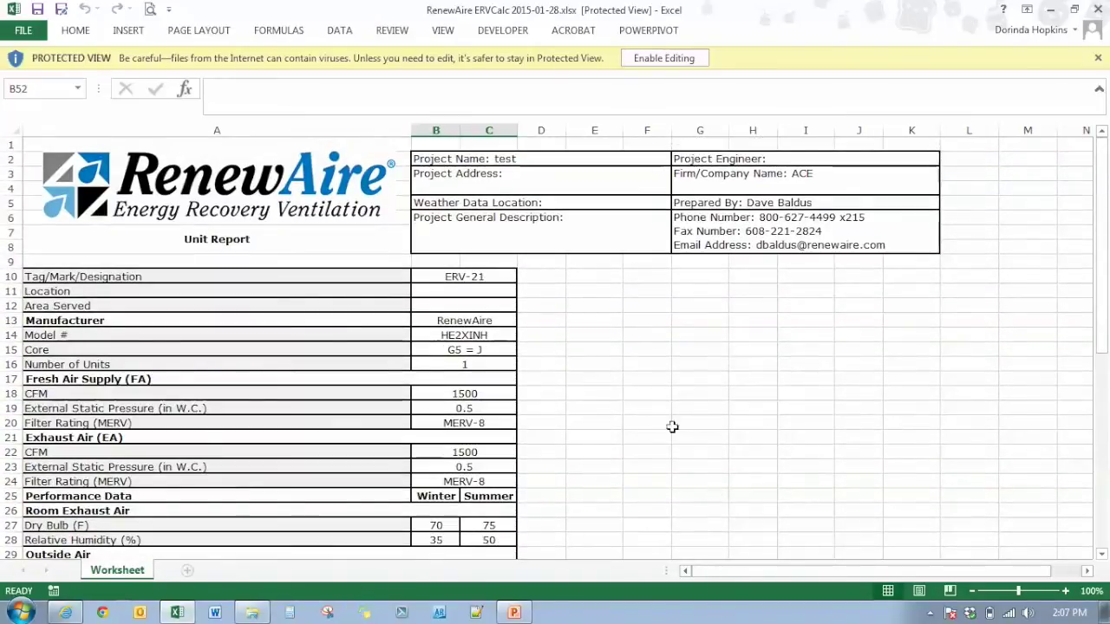
pyautogui.scroll(-3, 565, 325)
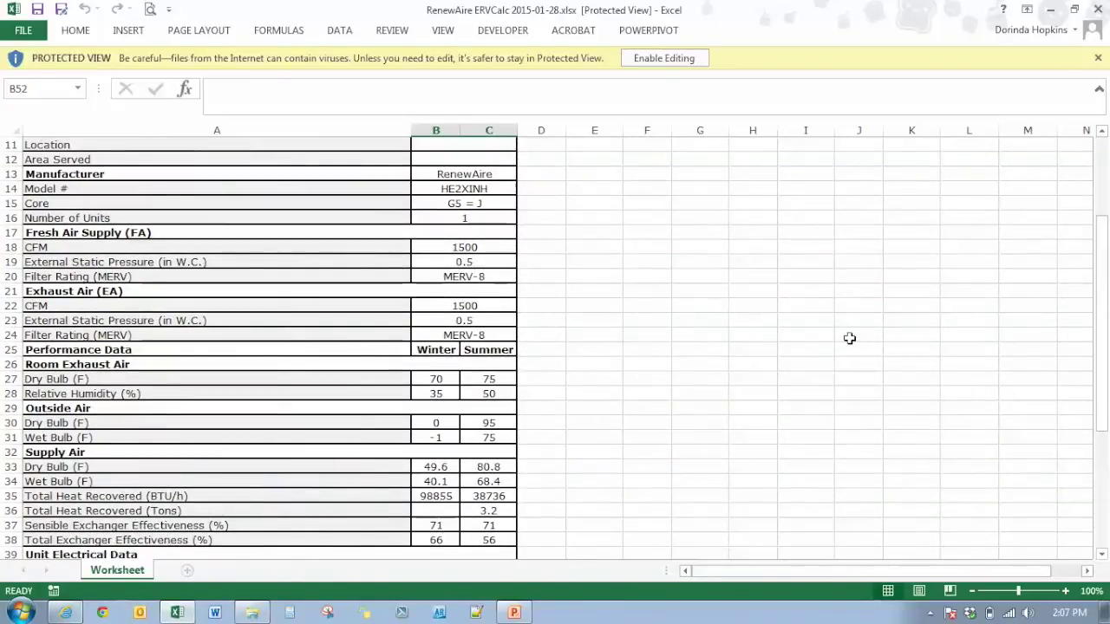
pyautogui.scroll(3, 850, 338)
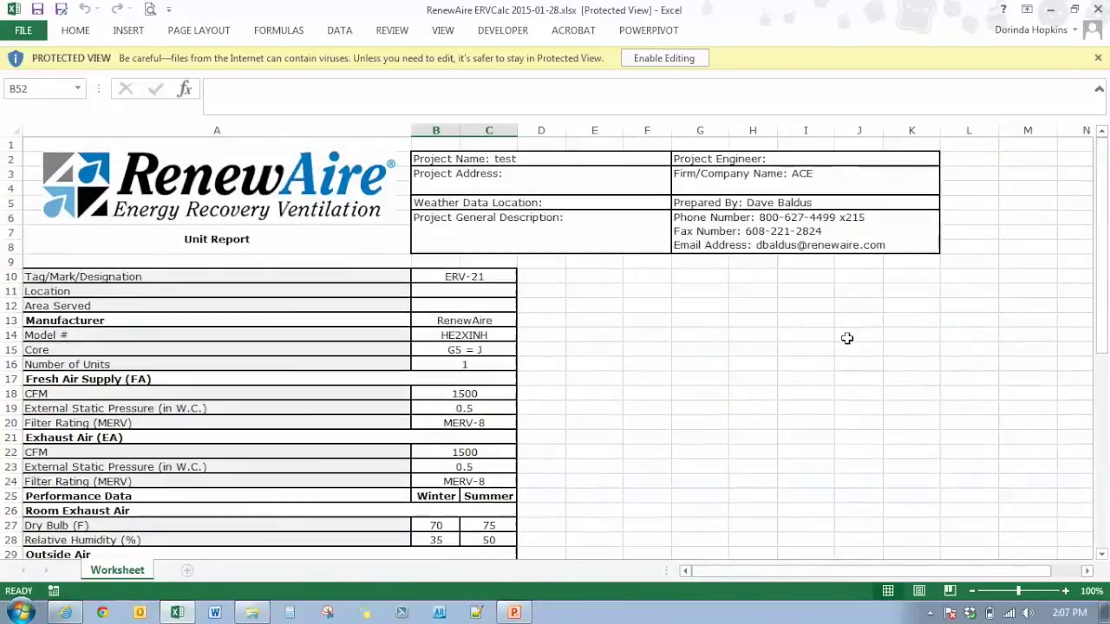
pyautogui.click(1098, 10)
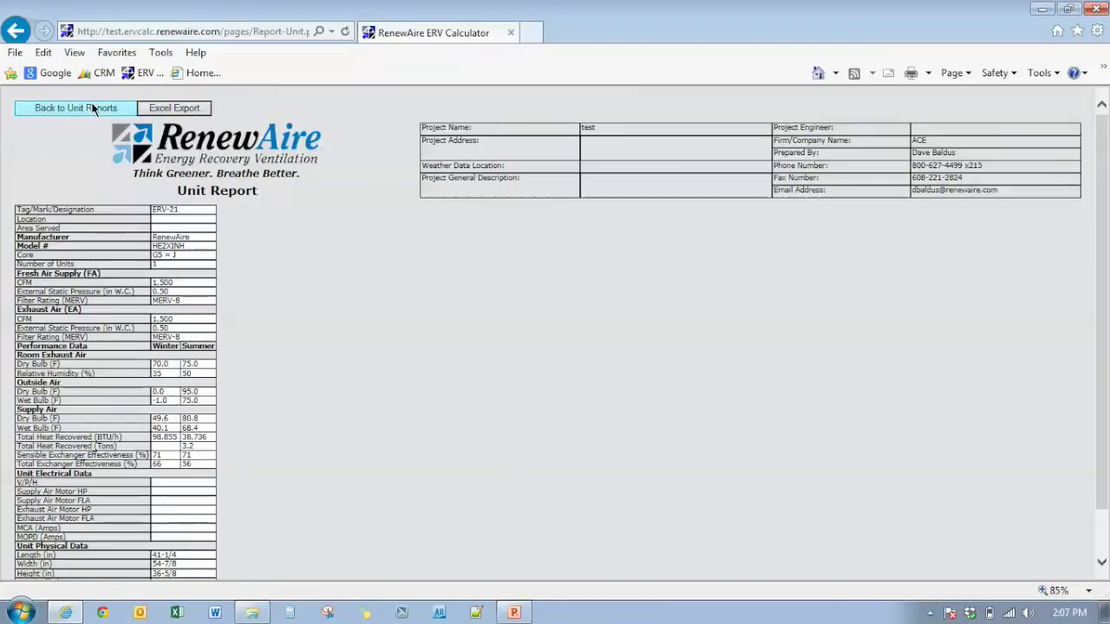
# Navigate from the unit reports through project test's Units list back to ERV-21's Schedule form.
pyautogui.click(55, 106)
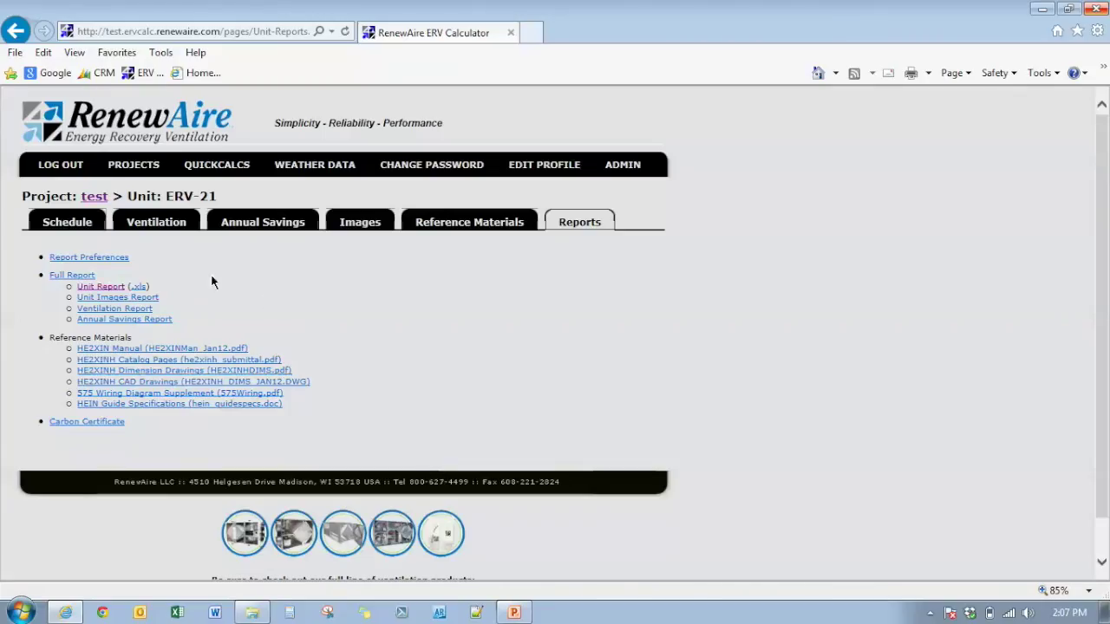
pyautogui.click(94, 197)
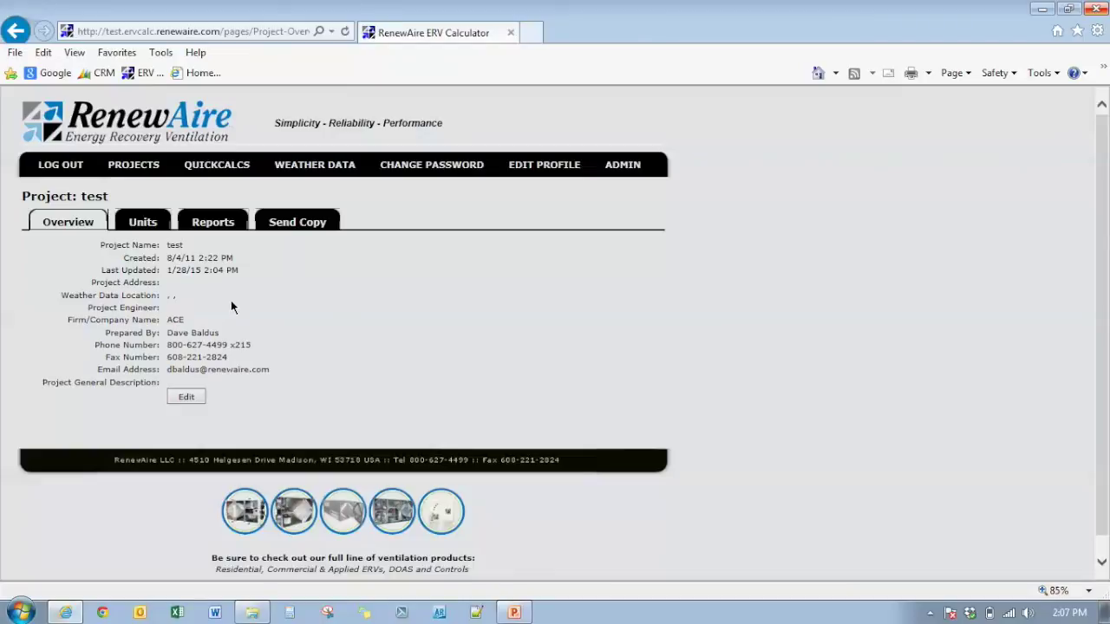
pyautogui.click(139, 230)
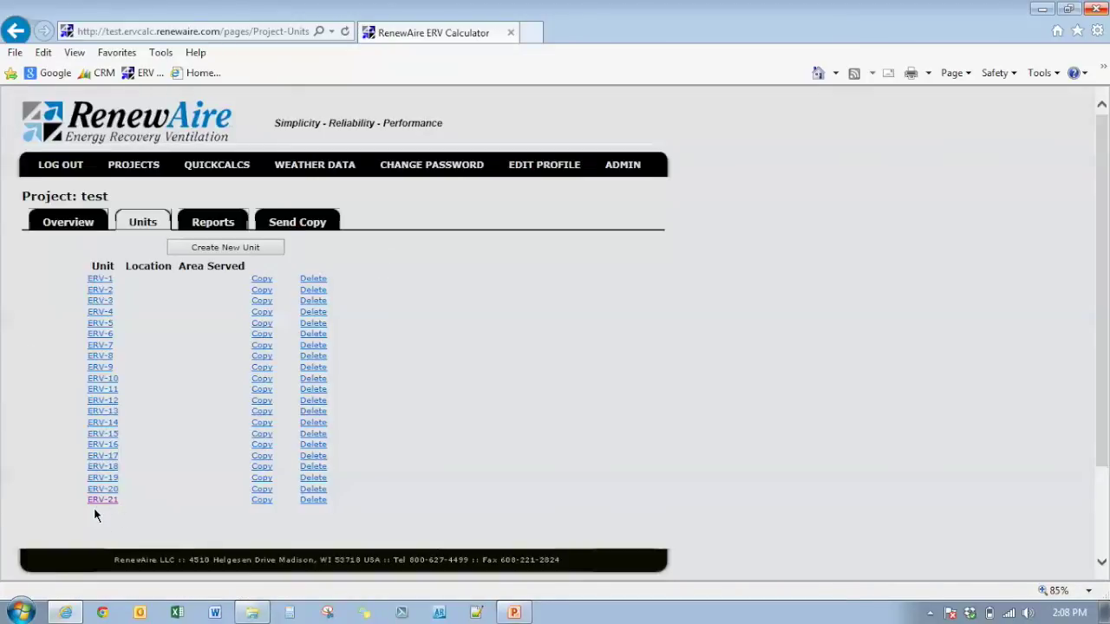
pyautogui.click(95, 503)
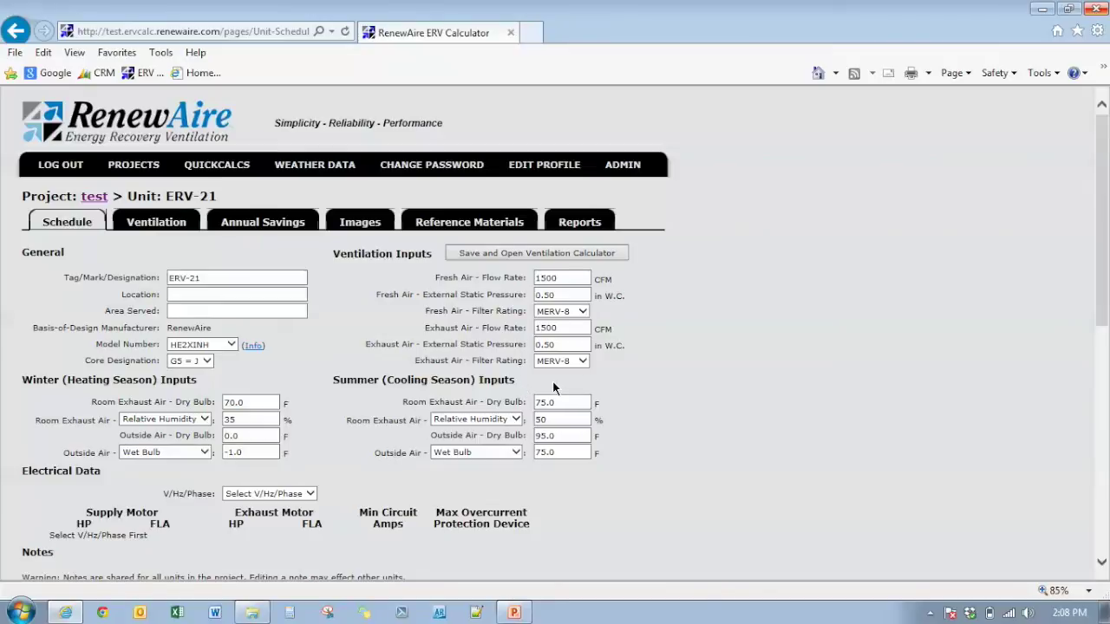
# Replace ERV-21's 75.0 °F summer outside-air wet bulb with 62 °F, then save and recalculate.
pyautogui.scroll(-3, 717, 422)
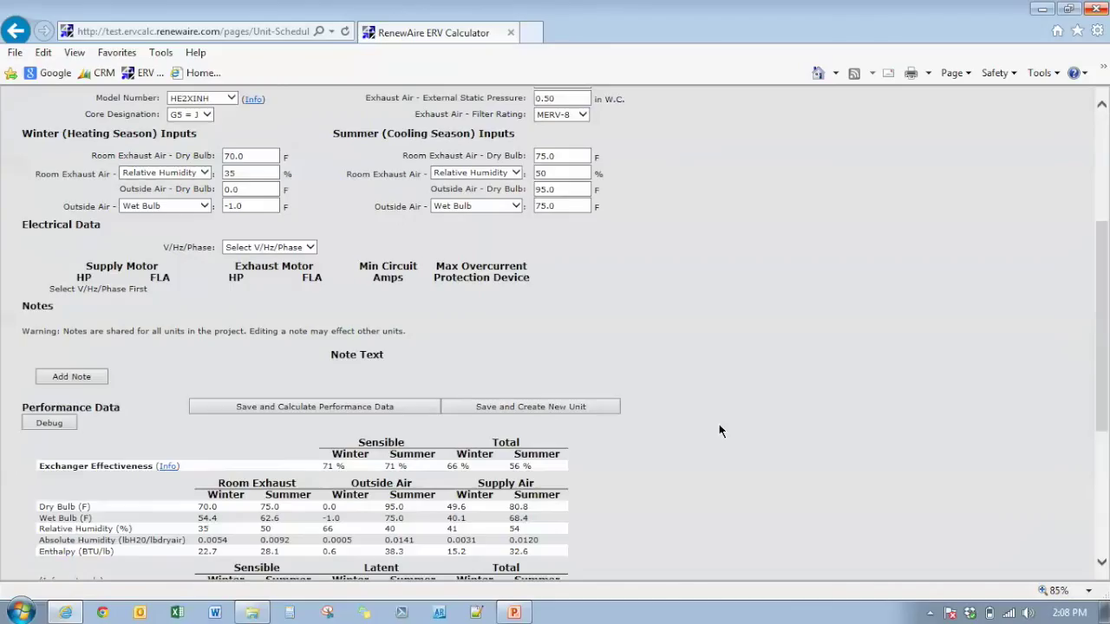
pyautogui.click(561, 205)
pyautogui.doubleClick(562, 206)
pyautogui.write('62')
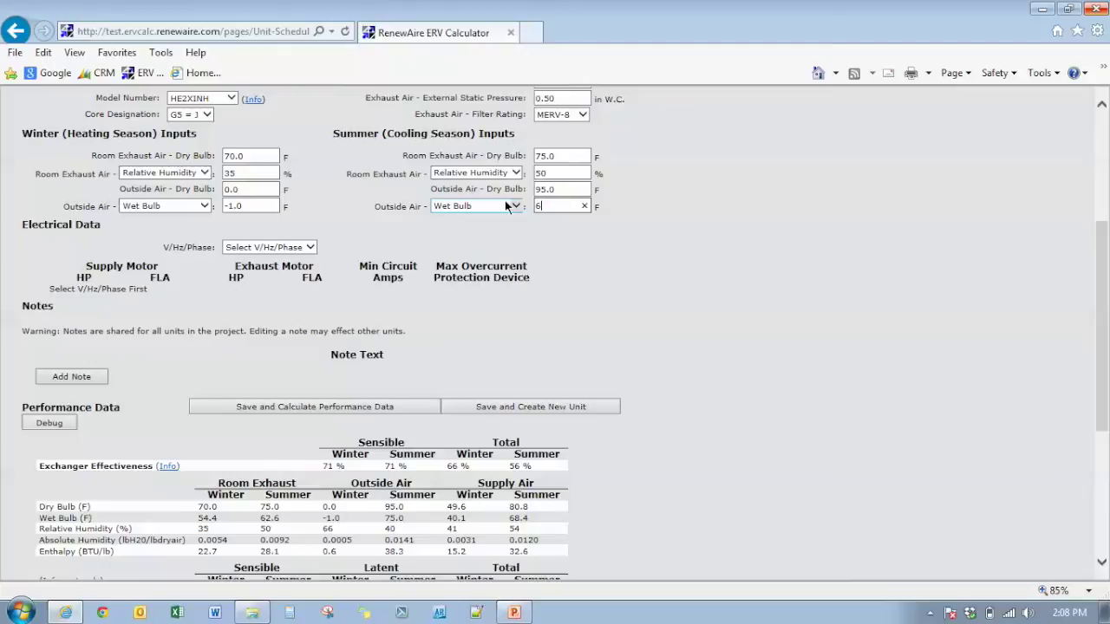
pyautogui.click(313, 410)
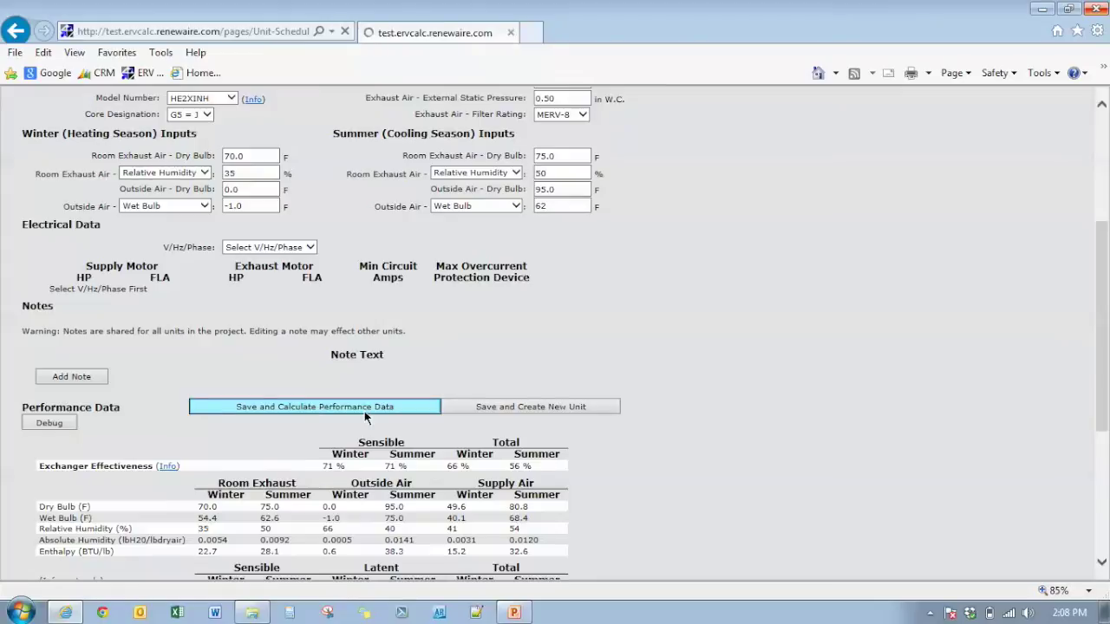
pyautogui.scroll(-3, 882, 402)
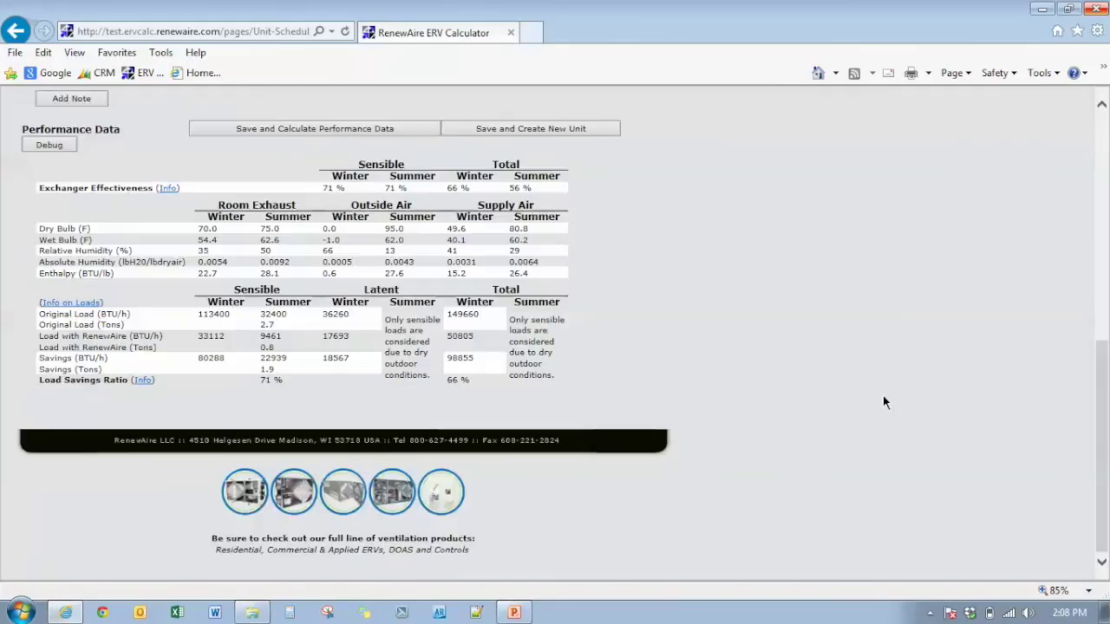
pyautogui.scroll(7, 712, 274)
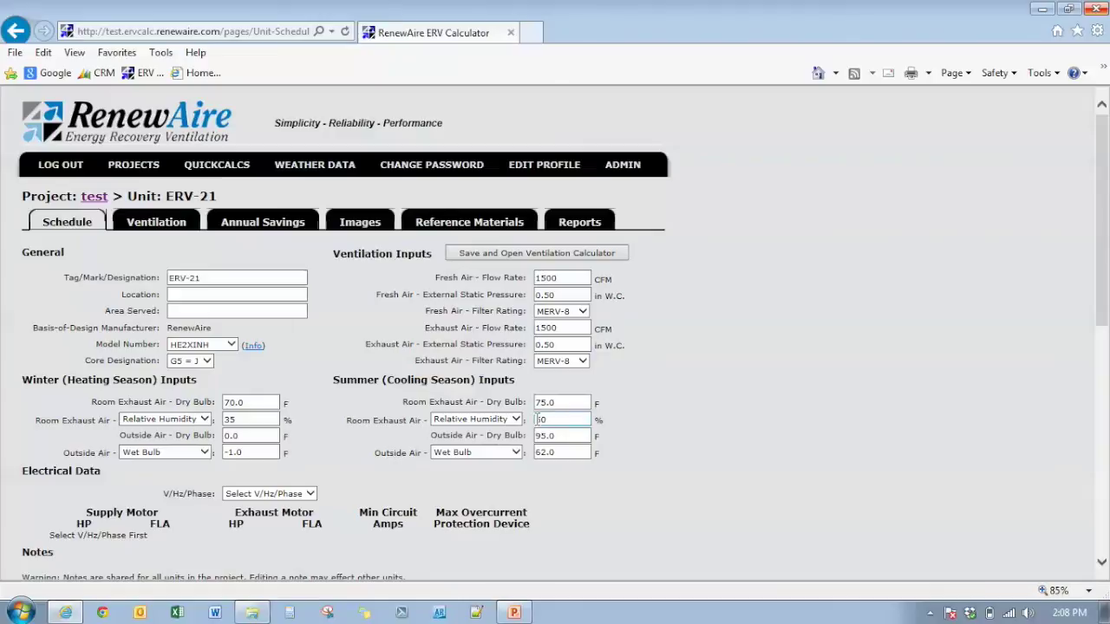
pyautogui.click(542, 420)
pyautogui.scroll(-3, 686, 460)
pyautogui.scroll(3, 686, 461)
pyautogui.scroll(-3, 668, 481)
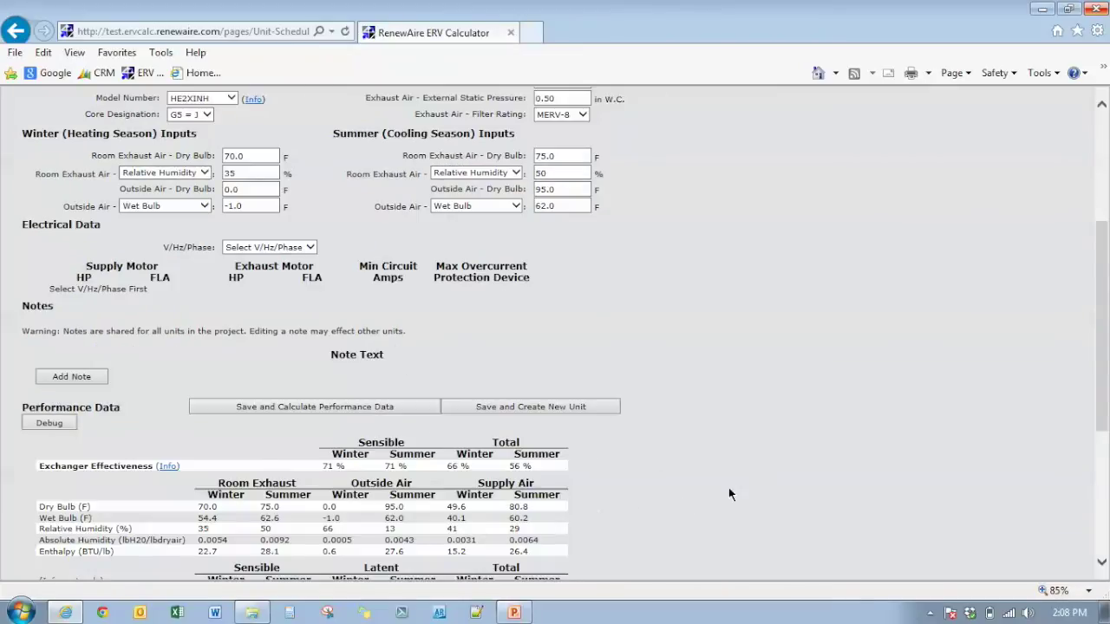
pyautogui.scroll(-3, 728, 487)
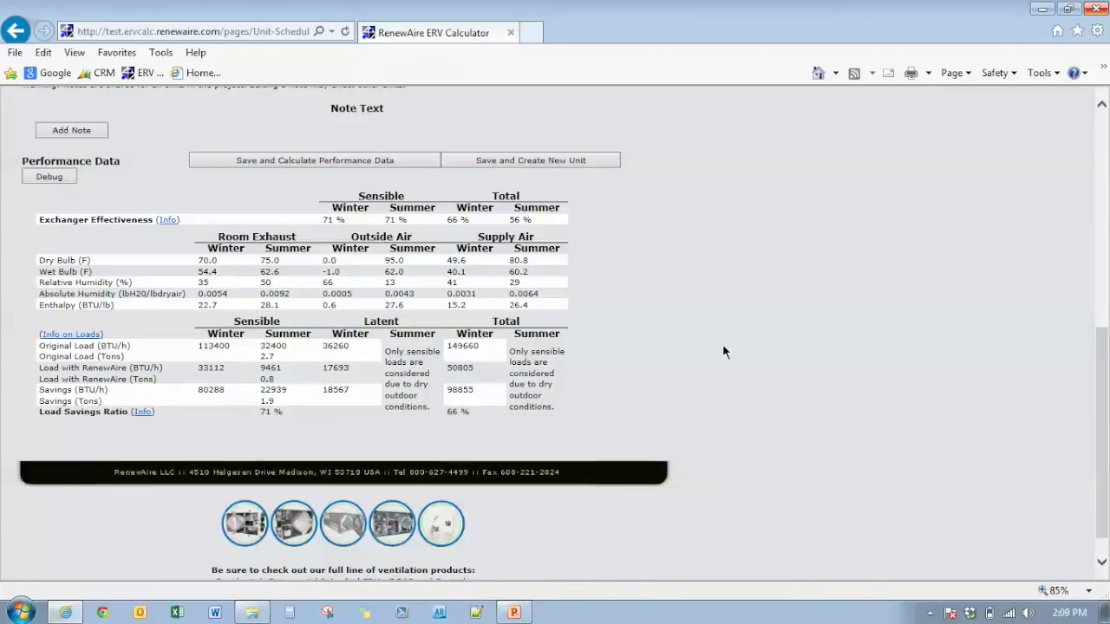
pyautogui.scroll(6, 935, 345)
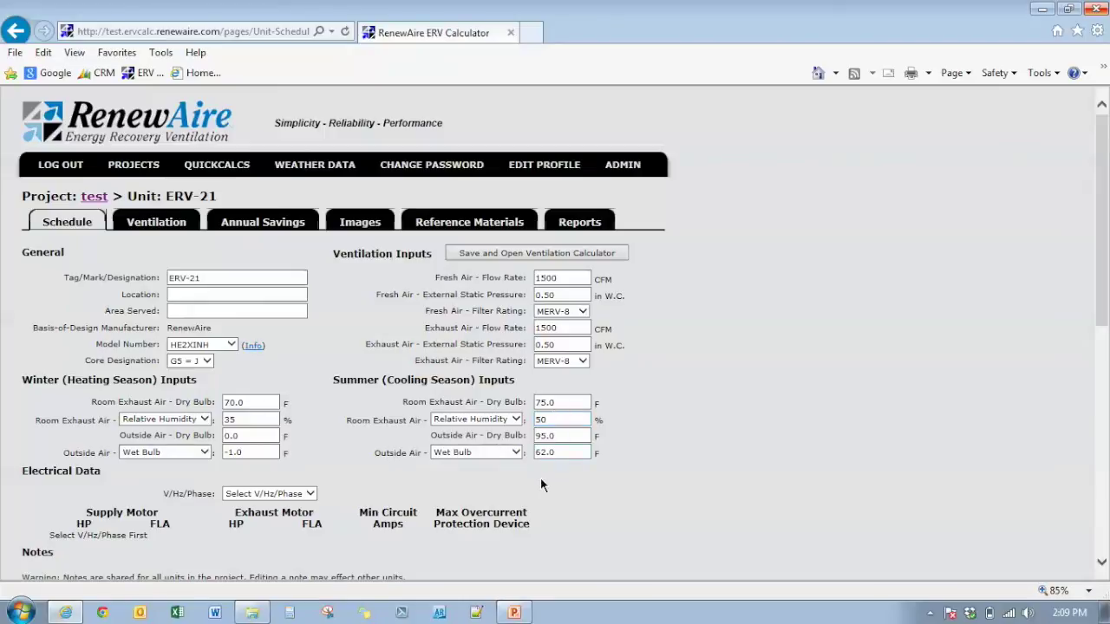
pyautogui.scroll(-3, 540, 486)
pyautogui.scroll(-3, 684, 424)
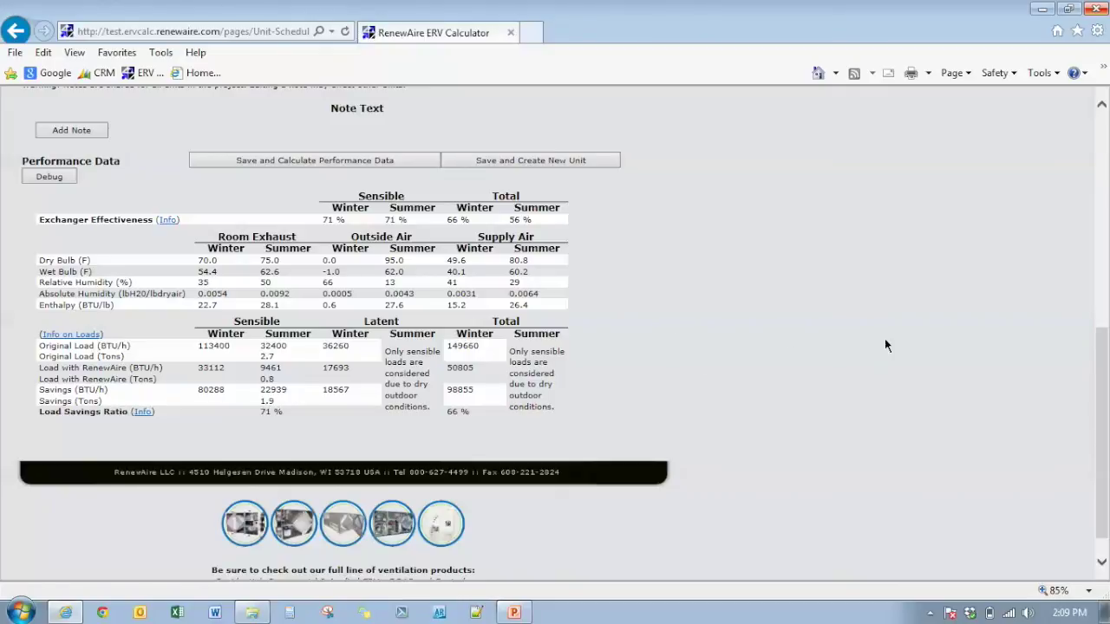
pyautogui.scroll(5, 884, 345)
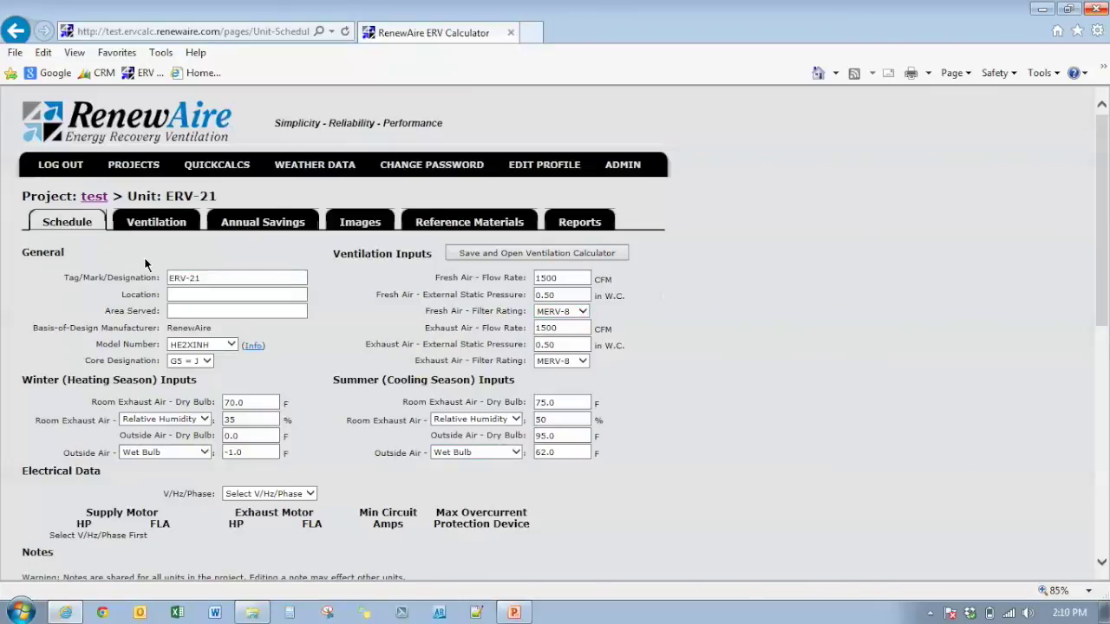
# Return to project test's Units list, then bring the PowerPoint presentation to the front.
pyautogui.click(91, 202)
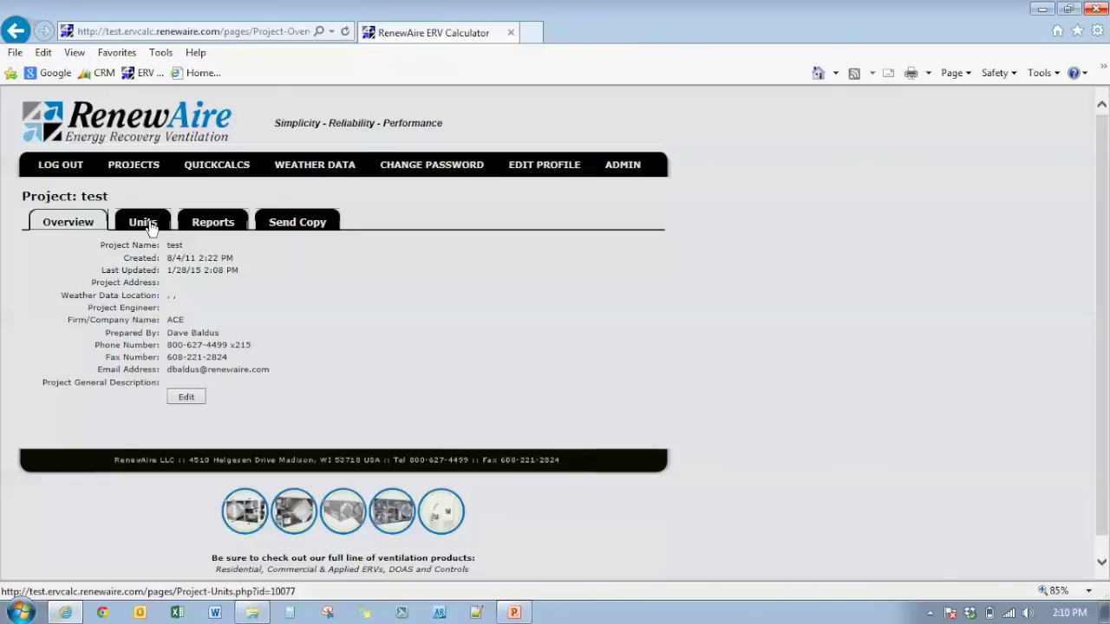
pyautogui.click(143, 223)
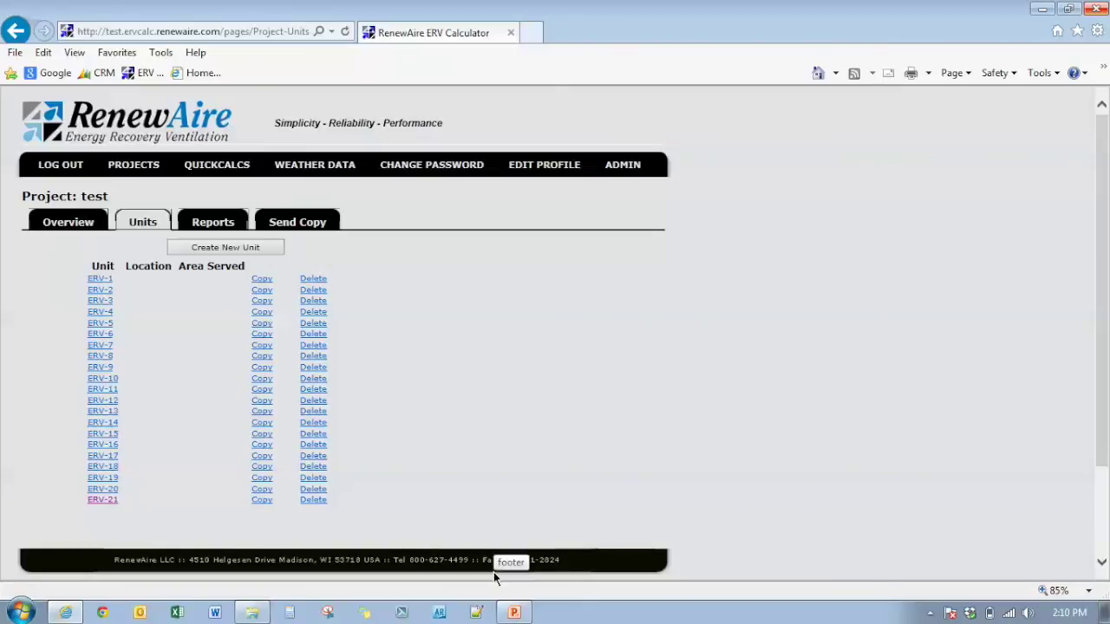
pyautogui.click(515, 613)
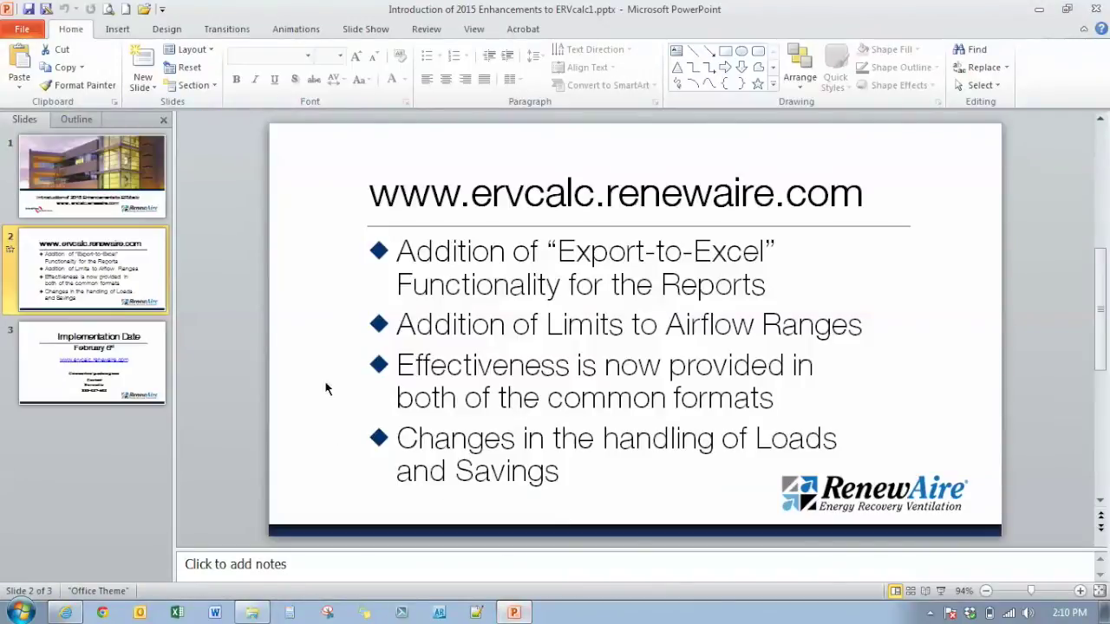
# Advance from slide 2 to slide 3, the Implementation Date slide announcing February 3rd.
pyautogui.scroll(-1, 570, 249)
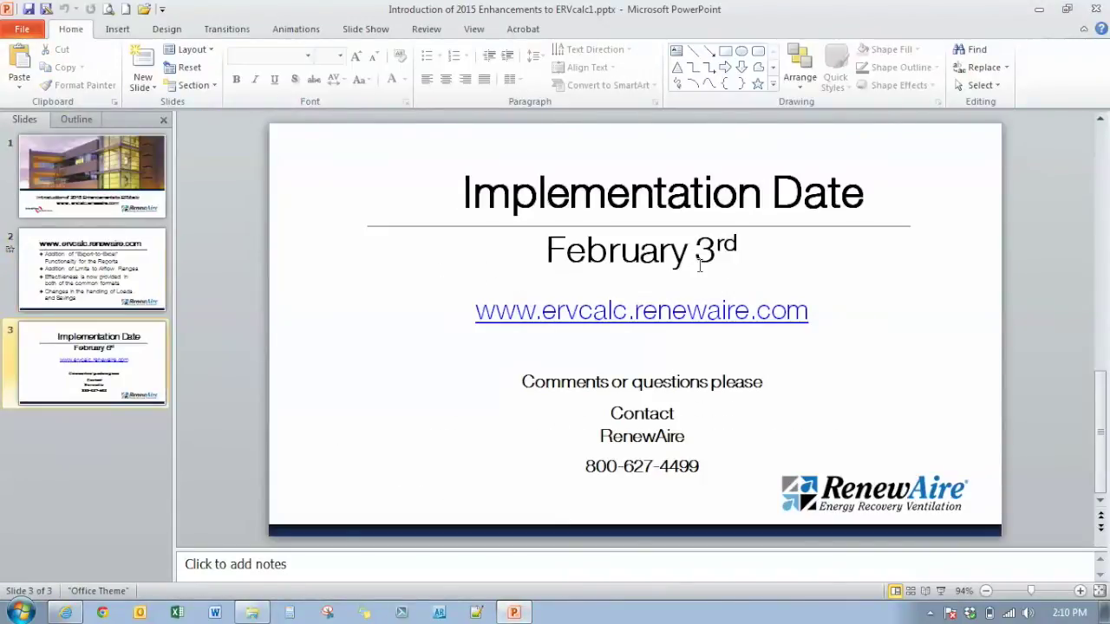